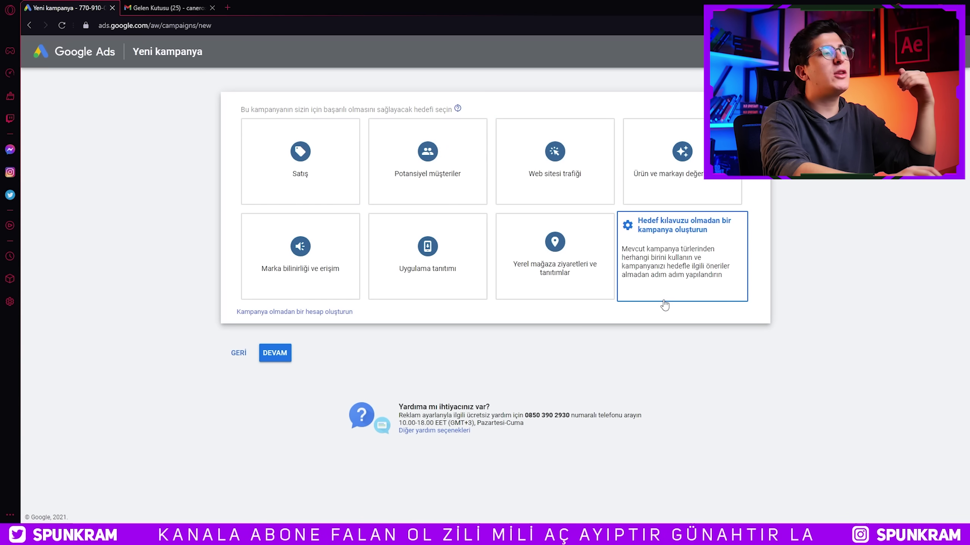
# Start a campaign without goal guidance, choosing the Video type and the Özel video kampanyası subtype.
pyautogui.click(709, 284)
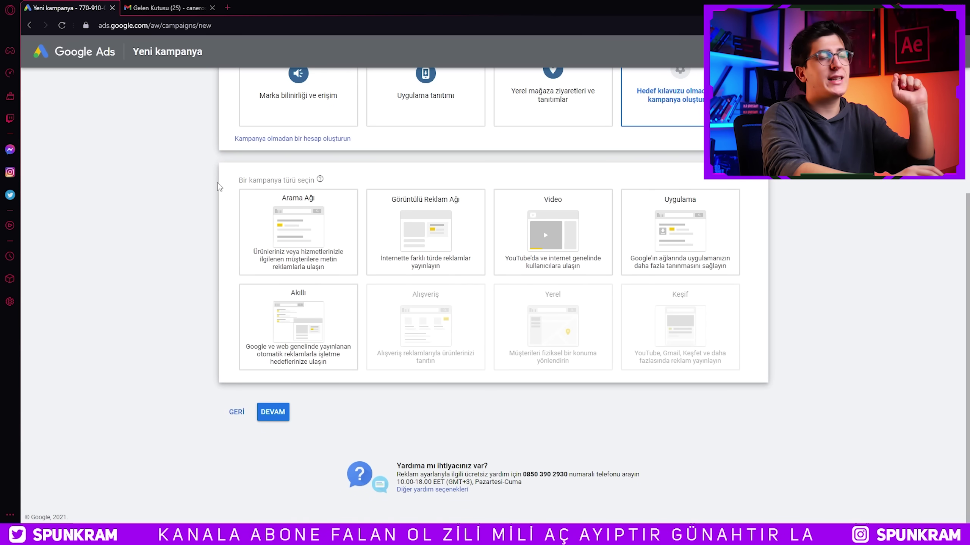
pyautogui.moveTo(224, 186); pyautogui.dragTo(426, 186)
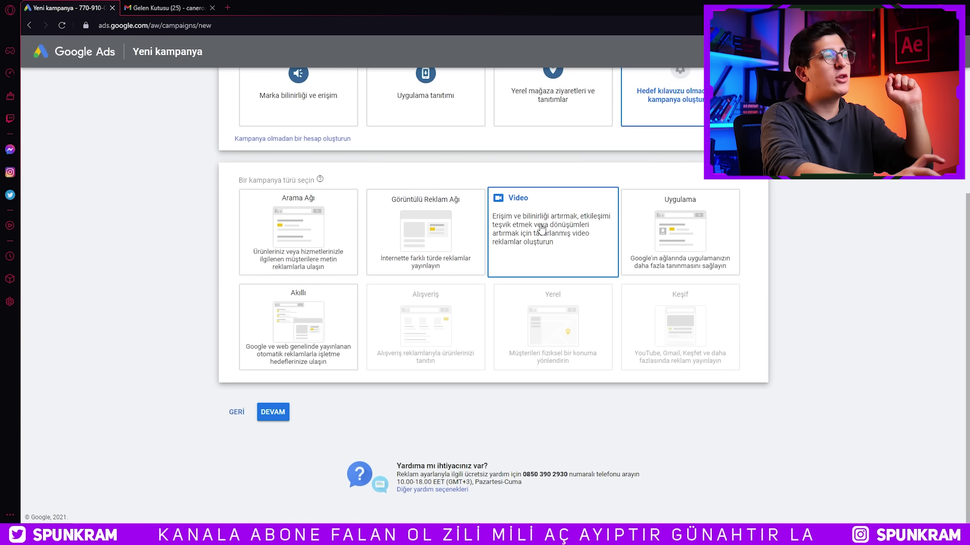
pyautogui.click(541, 229)
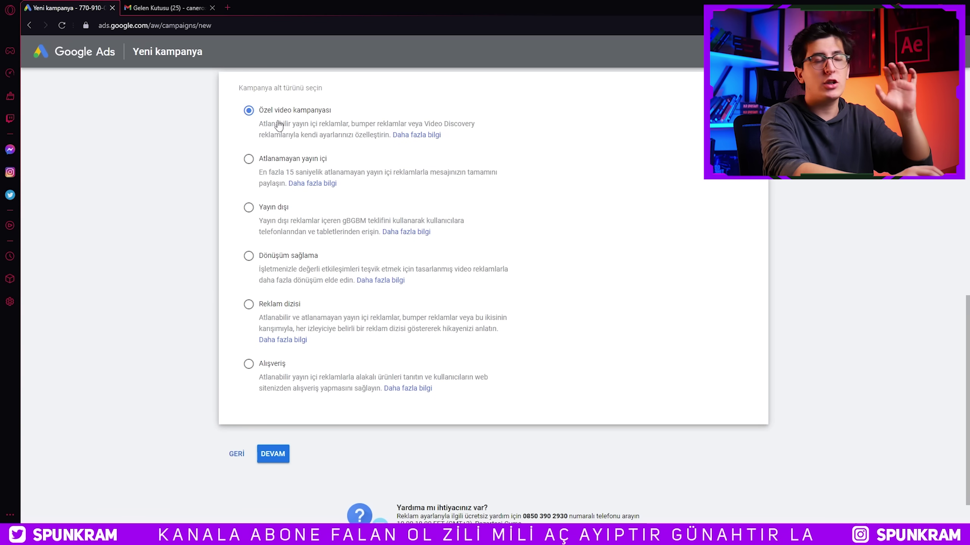
pyautogui.moveTo(236, 94); pyautogui.dragTo(331, 85)
pyautogui.click(332, 85)
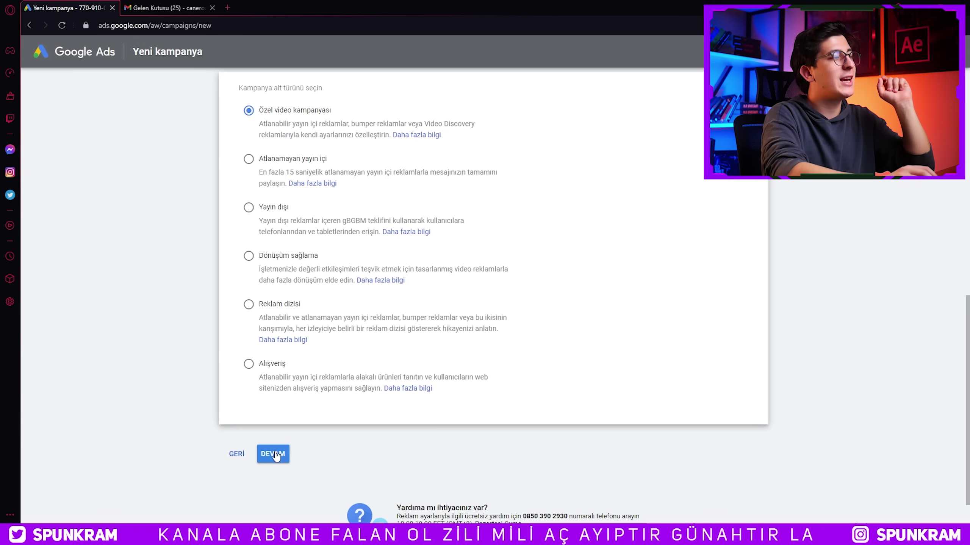
pyautogui.click(273, 455)
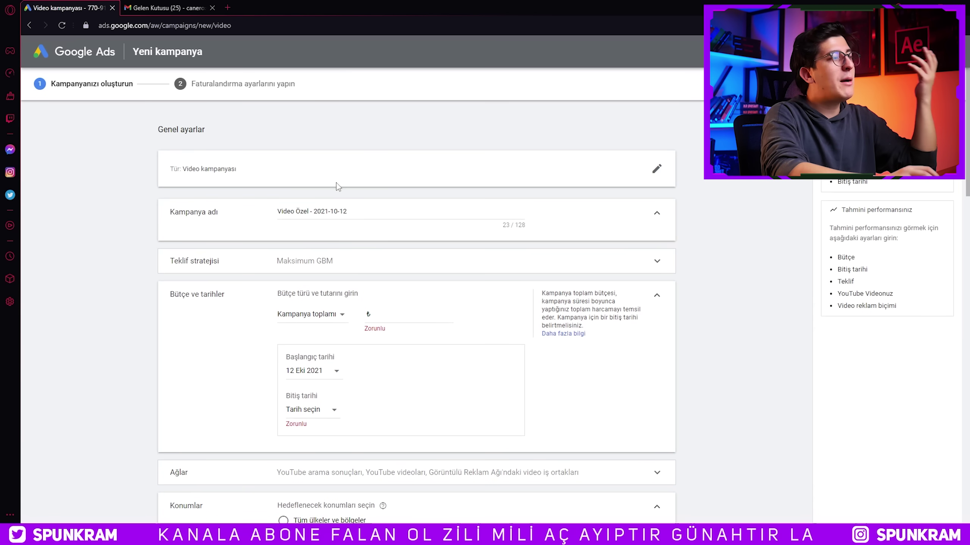
# Name the campaign "Deneme Reklam".
pyautogui.tripleClick(334, 212)
pyautogui.press('capslock')
pyautogui.write('De')
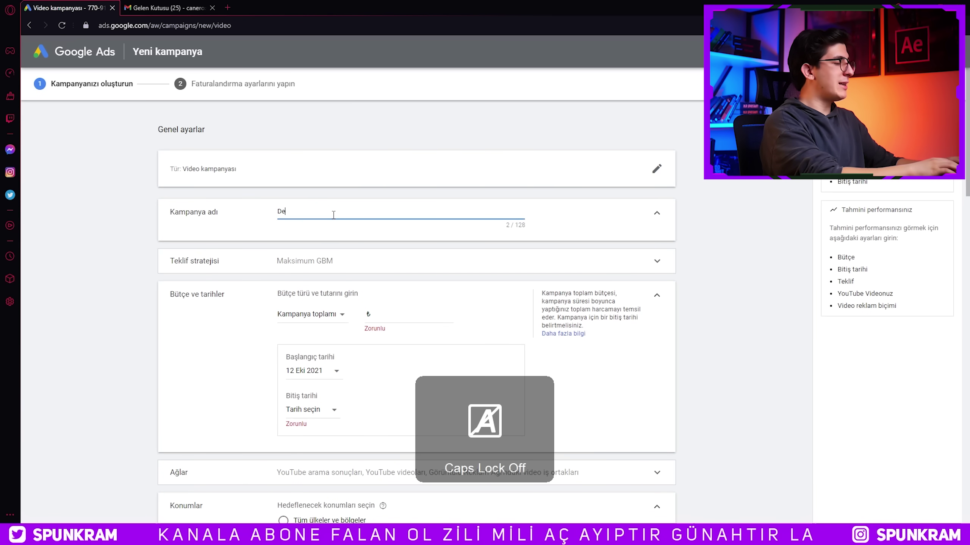
pyautogui.write('neme Rekkla')
pyautogui.press('BackSpace')
pyautogui.press('BackSpace')
pyautogui.press('BackSpace')
pyautogui.write('lam')
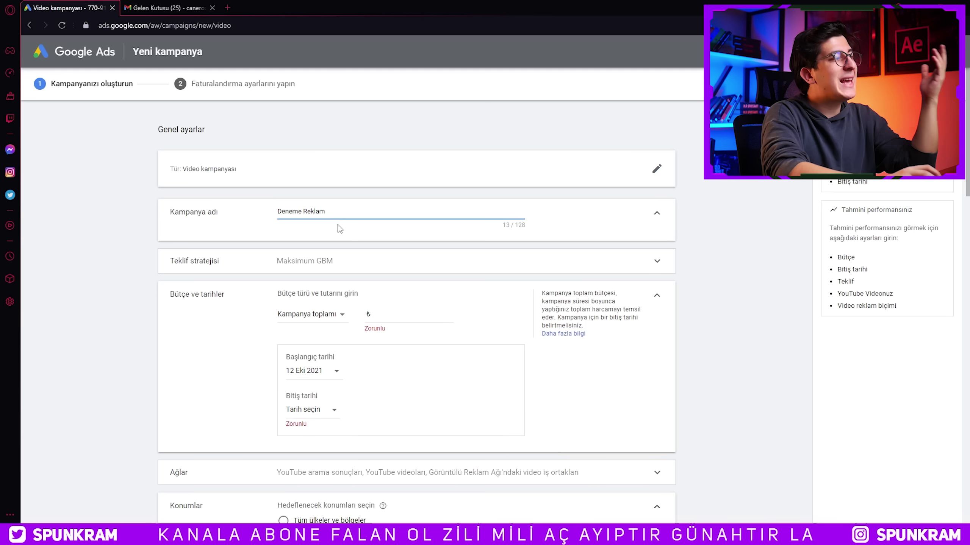
# Choose Maksimum GBM as the campaign's bid strategy and collapse that section.
pyautogui.click(350, 270)
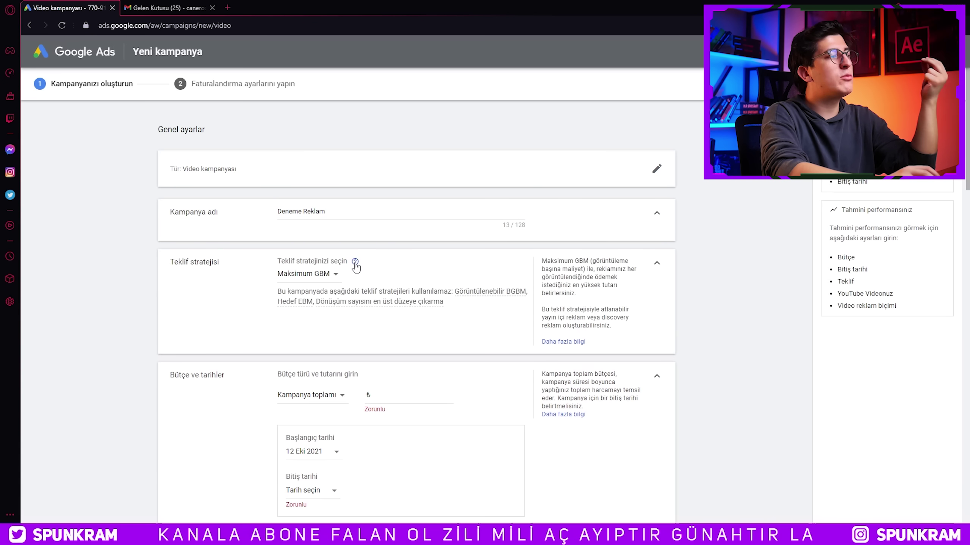
pyautogui.click(324, 275)
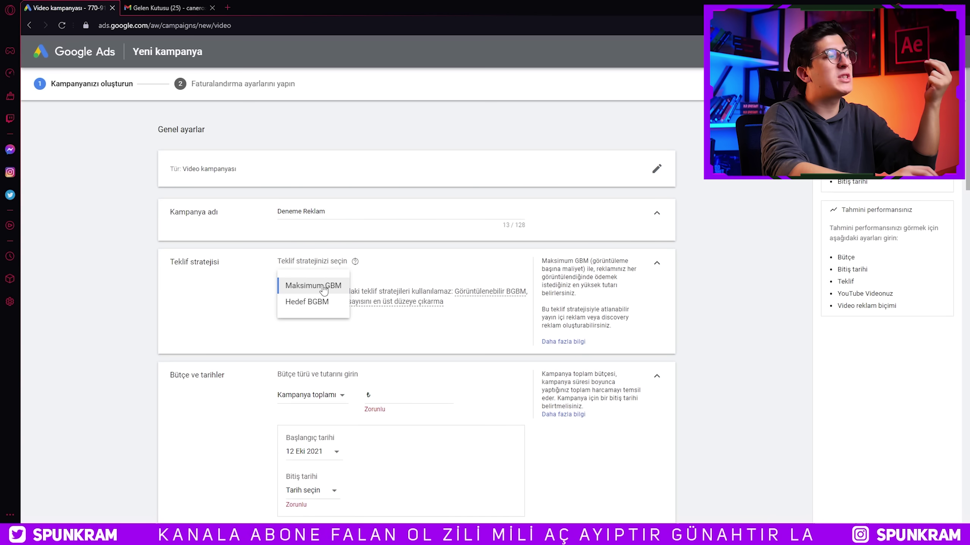
pyautogui.click(324, 286)
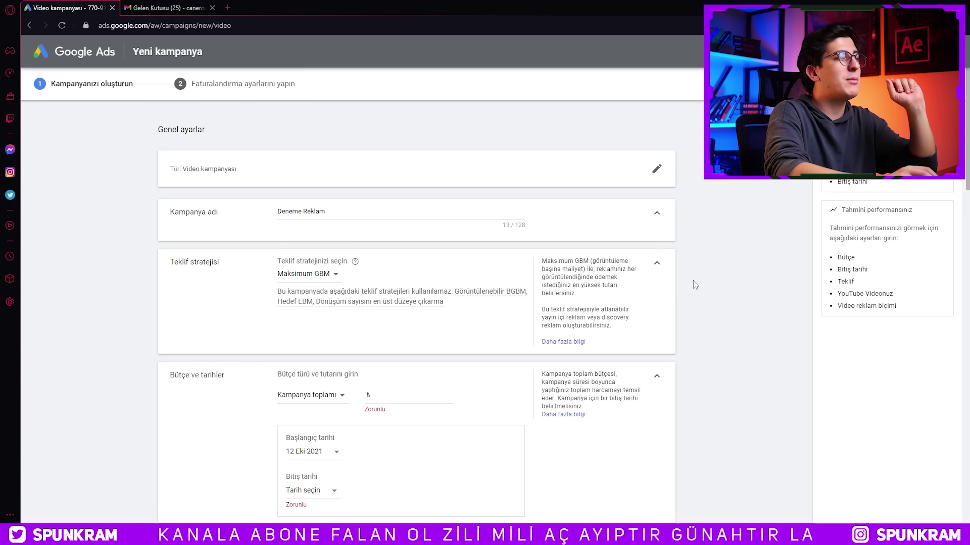
pyautogui.click(657, 266)
# Set the campaign's total budget to ₺130,00.
pyautogui.scroll(-1, 302, 272)
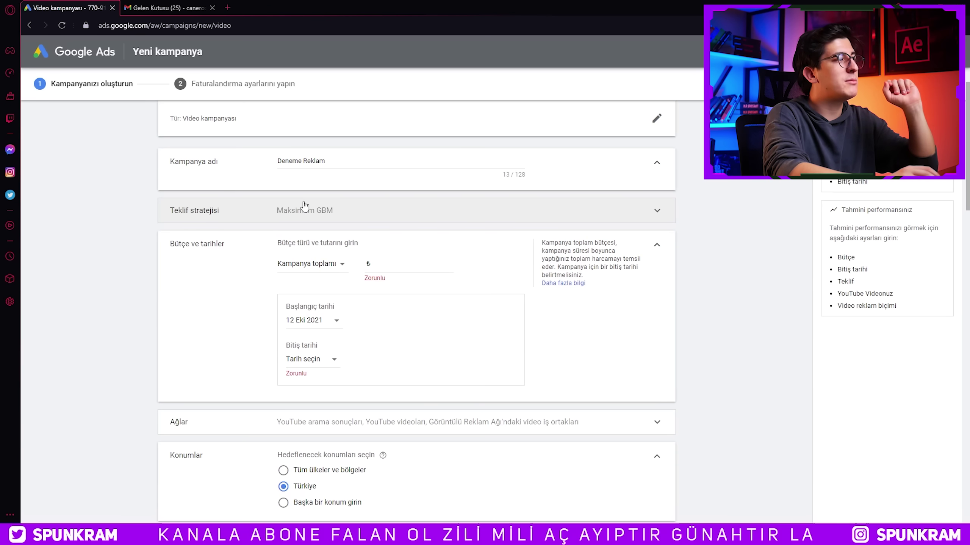
pyautogui.scroll(-1, 352, 246)
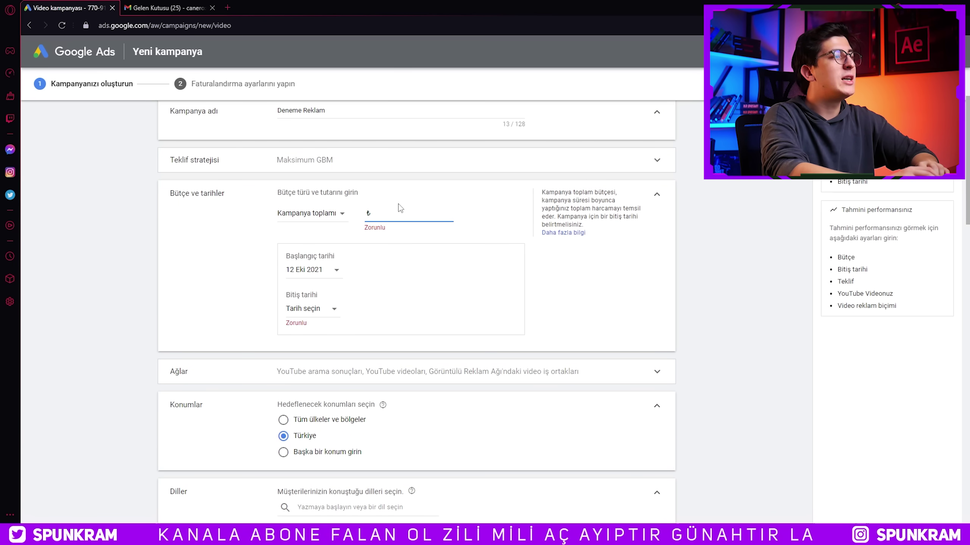
pyautogui.write('1300')
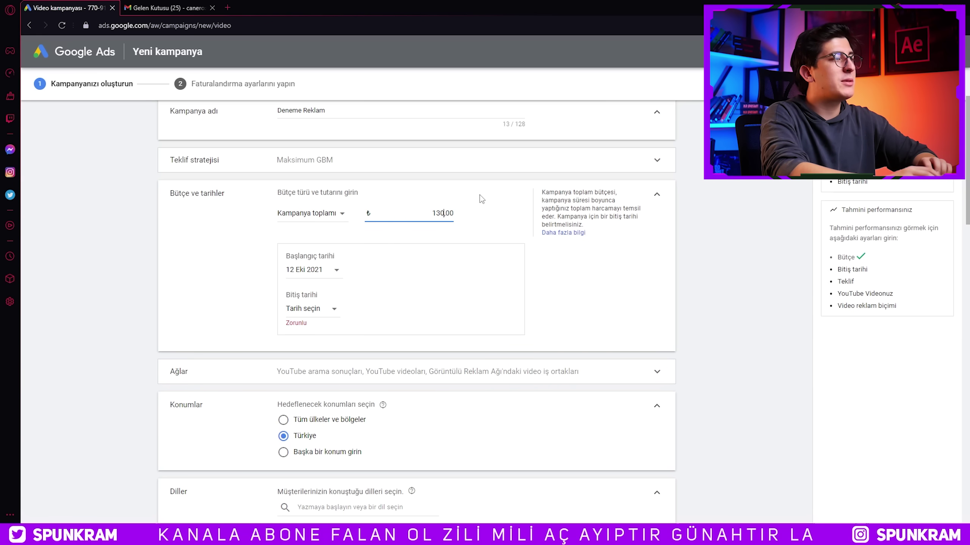
pyautogui.click(480, 195)
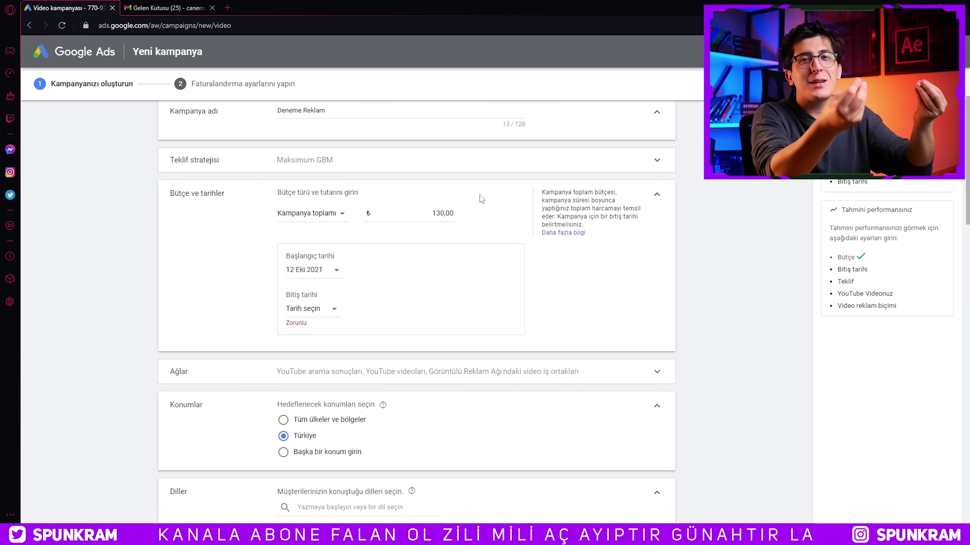
pyautogui.moveTo(464, 213); pyautogui.dragTo(420, 216)
pyautogui.click(420, 246)
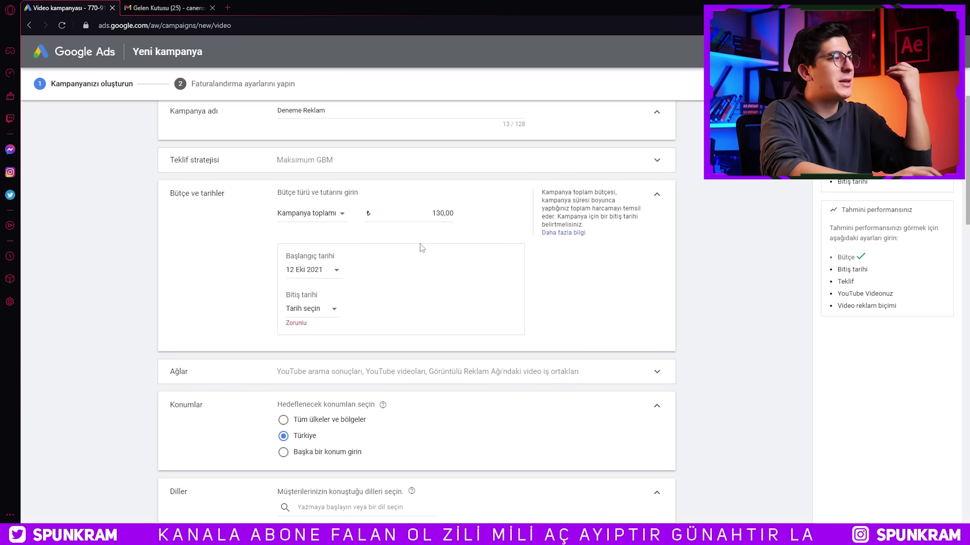
# Keep the campaign start date at 12 Eki 2021, set the end date to 14 Eki 2021, and collapse the budget section.
pyautogui.click(309, 270)
pyautogui.click(313, 362)
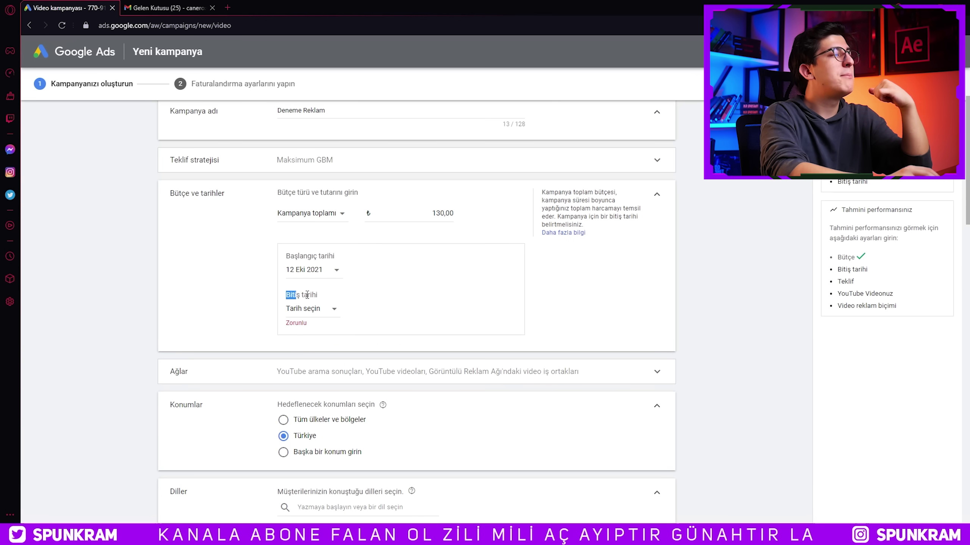
pyautogui.click(310, 315)
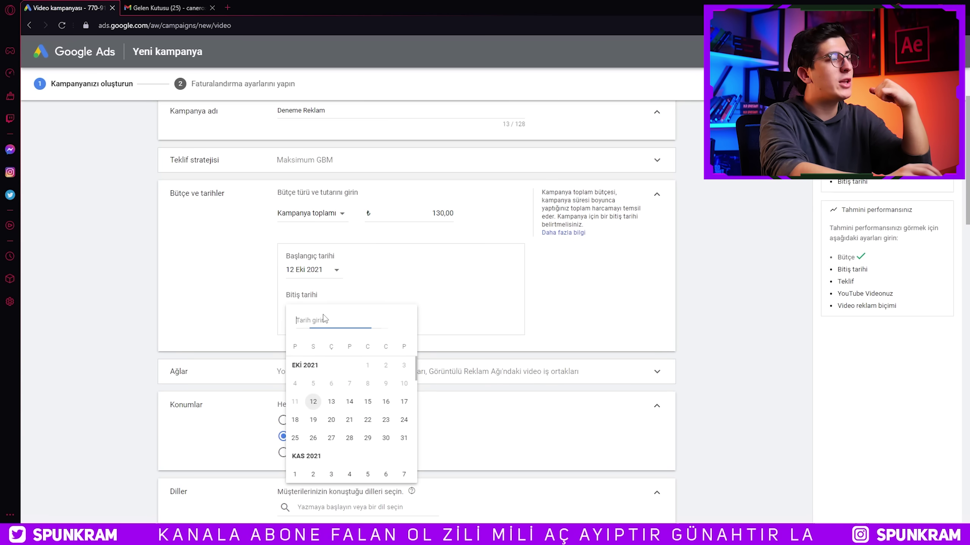
pyautogui.click(349, 402)
pyautogui.moveTo(414, 363); pyautogui.dragTo(340, 364)
pyautogui.click(341, 363)
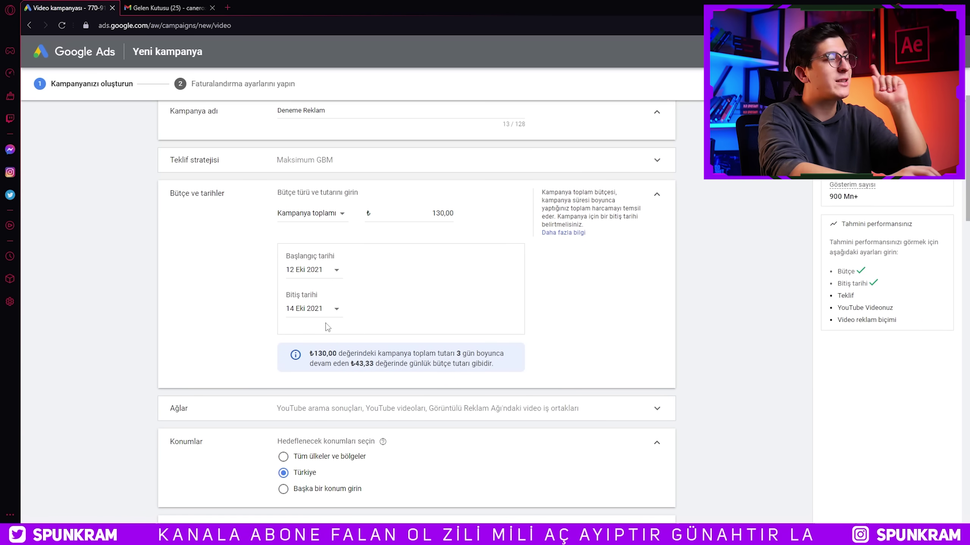
pyautogui.scroll(-1, 242, 314)
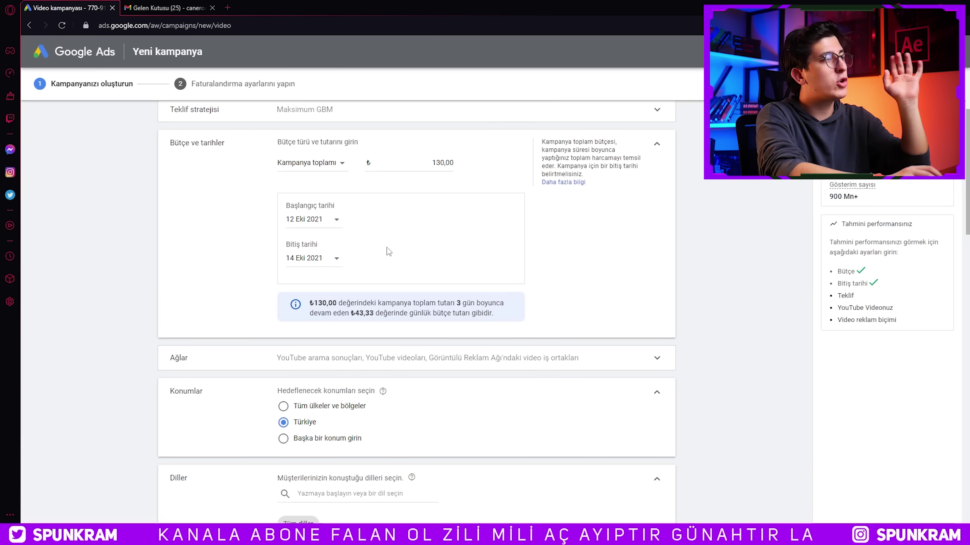
pyautogui.scroll(1, 389, 254)
pyautogui.click(656, 195)
# Review the ad networks, target Tüm ülkeler ve bölgeler as the location, and leave the language setting at Tüm diller.
pyautogui.click(355, 210)
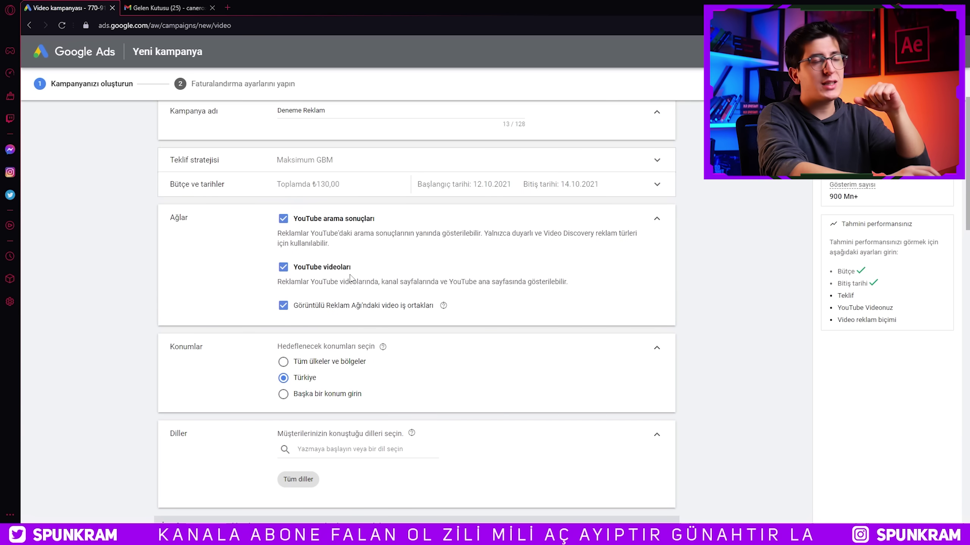
pyautogui.click(657, 222)
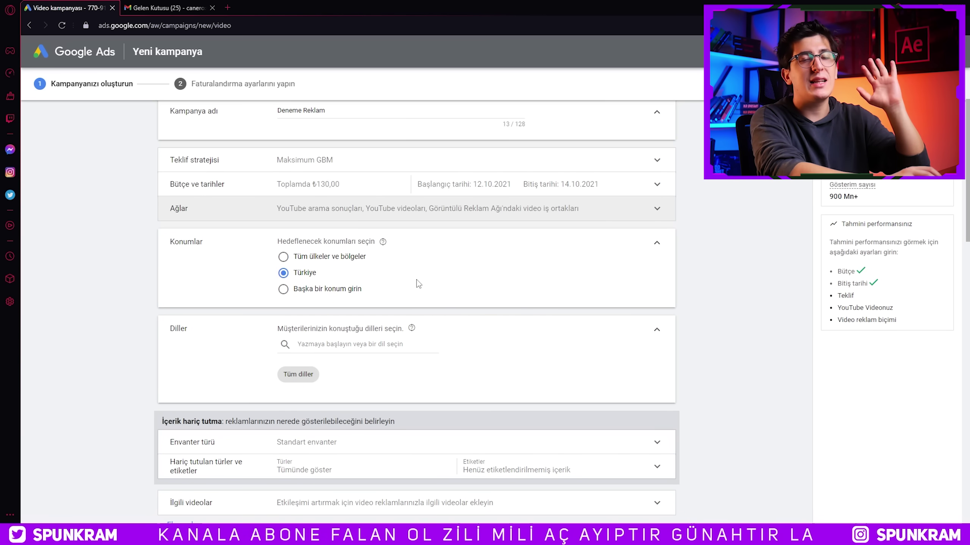
pyautogui.moveTo(290, 241); pyautogui.dragTo(373, 241)
pyautogui.click(373, 241)
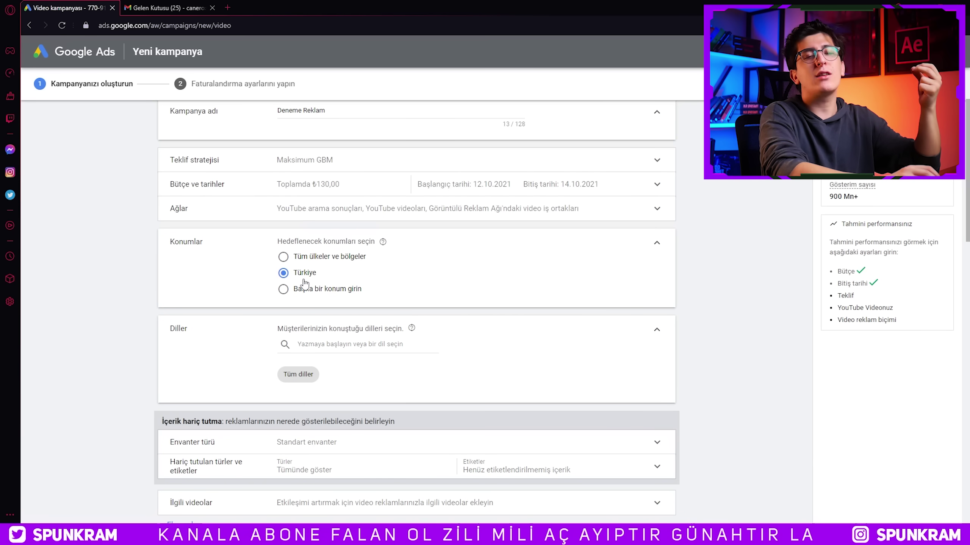
pyautogui.click(309, 256)
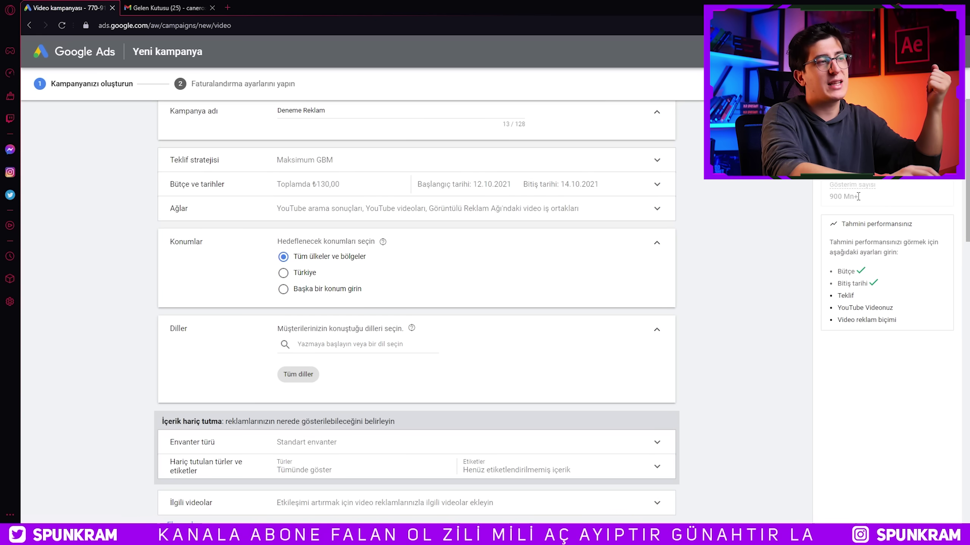
pyautogui.moveTo(860, 197); pyautogui.dragTo(824, 199)
pyautogui.click(835, 195)
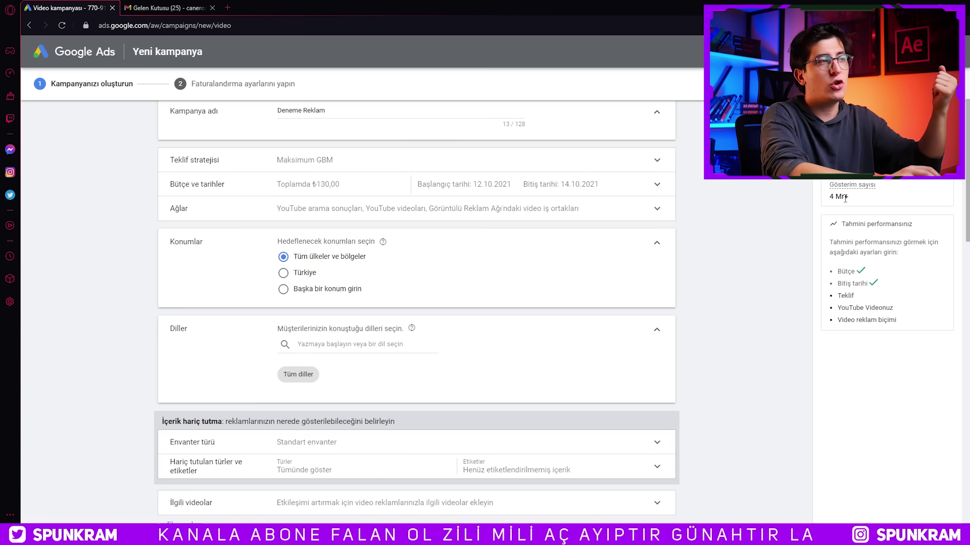
pyautogui.moveTo(845, 196); pyautogui.dragTo(827, 197)
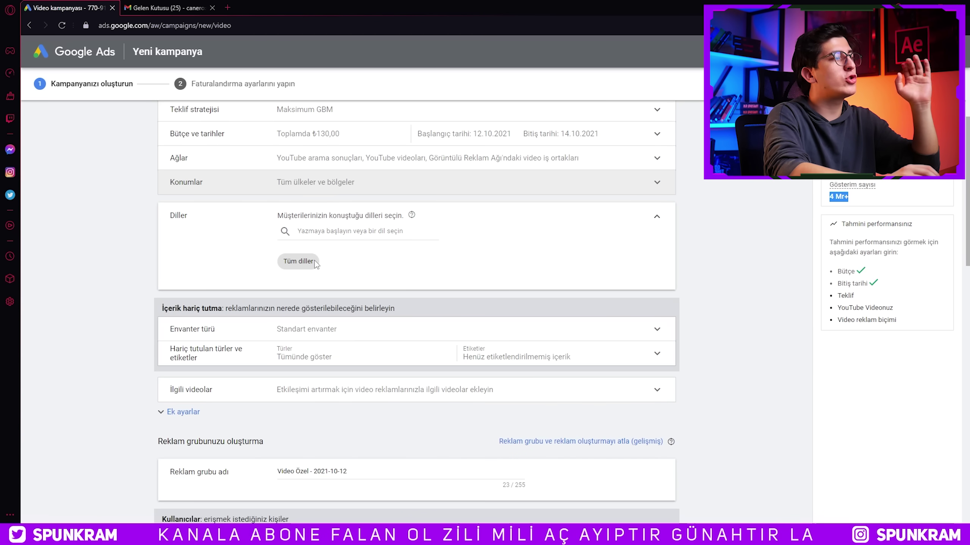
pyautogui.click(692, 205)
pyautogui.click(655, 216)
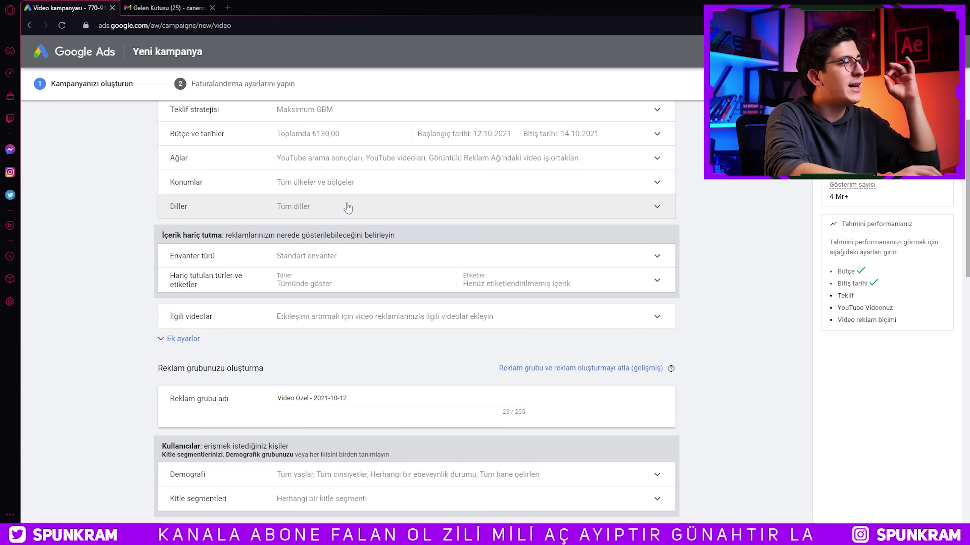
# Set the content exclusion inventory type to Genişletilmiş envanter and collapse the section.
pyautogui.click(201, 255)
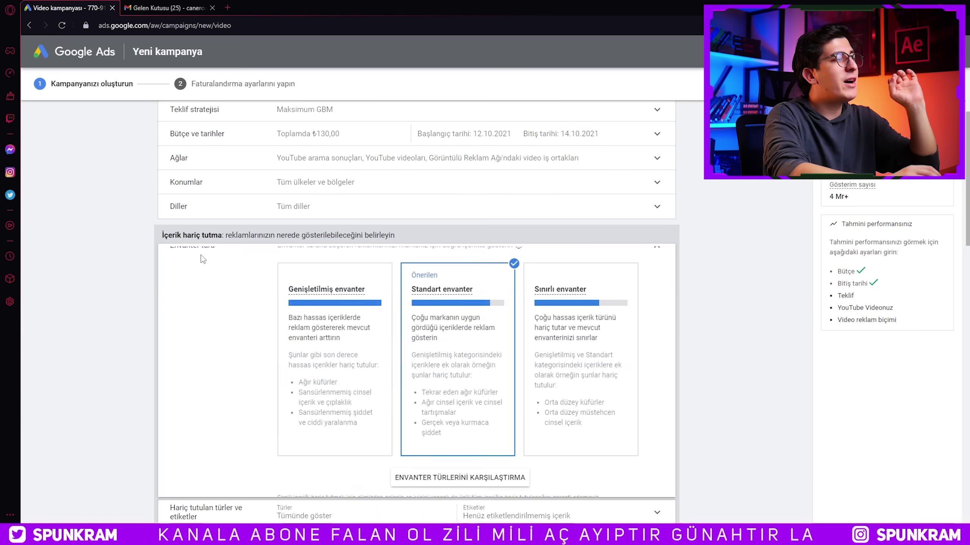
pyautogui.click(362, 357)
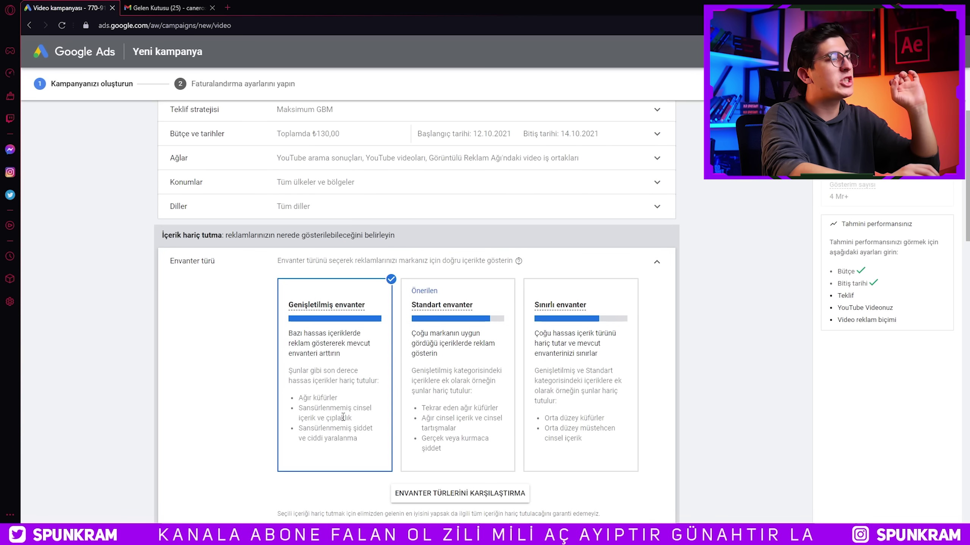
pyautogui.moveTo(300, 399); pyautogui.dragTo(337, 398)
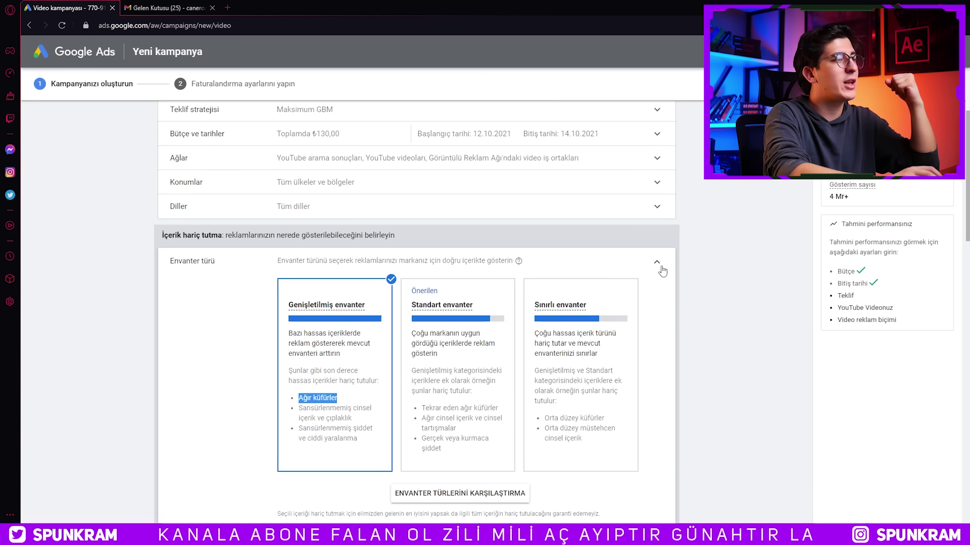
pyautogui.click(359, 384)
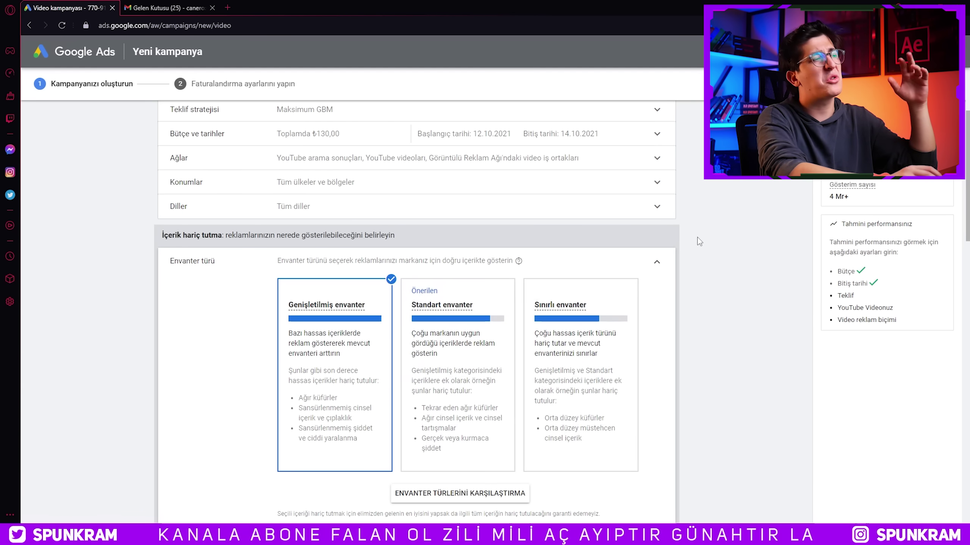
pyautogui.click(657, 262)
# Replace the default ad group name with the person's name followed by "video".
pyautogui.scroll(-1, 370, 272)
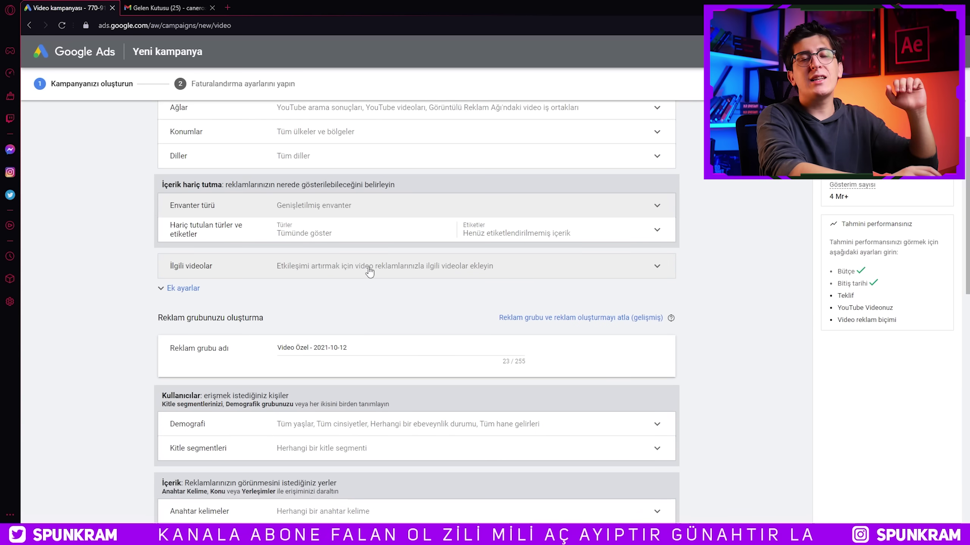
pyautogui.scroll(-1, 348, 275)
pyautogui.tripleClick(362, 300)
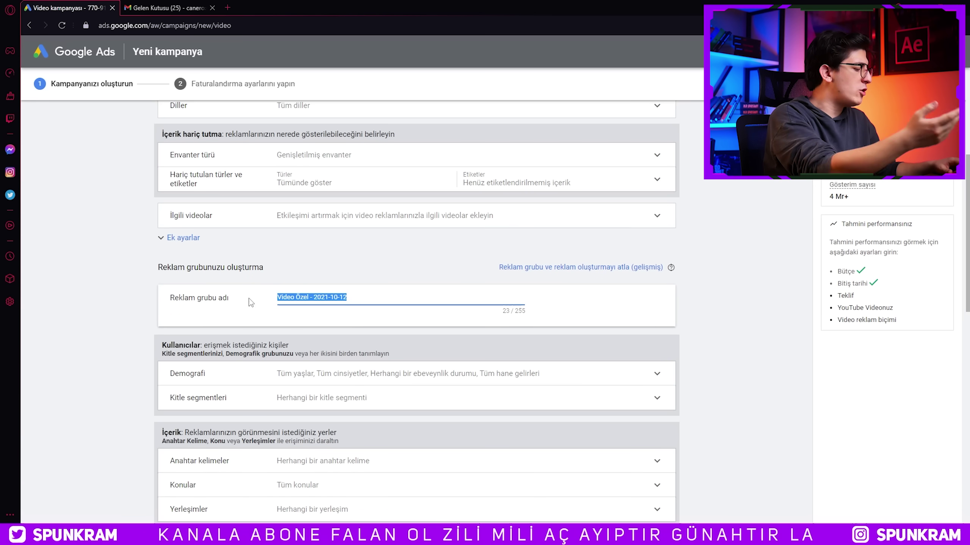
pyautogui.write('onur naci video')
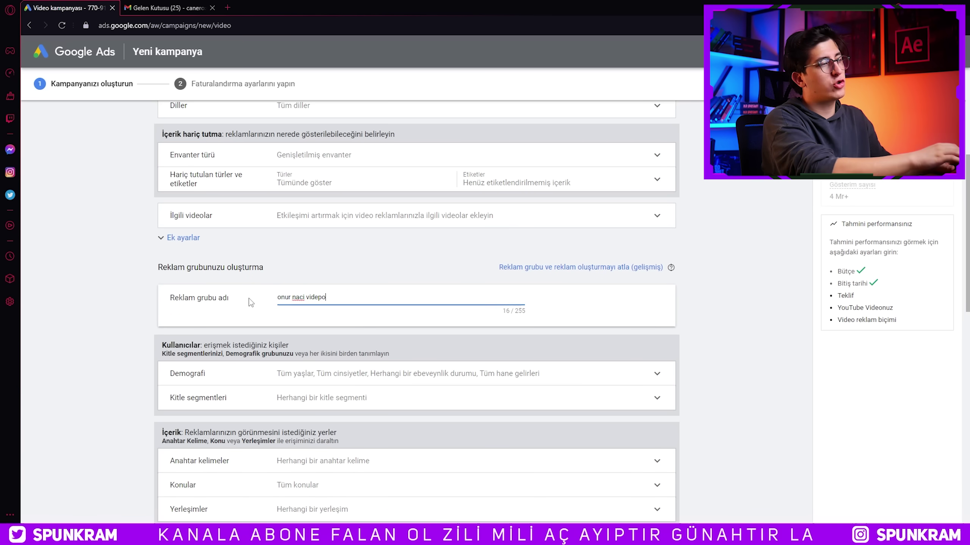
# Review the ad group's Demografi options and Kitle segmentleri, leaving both without restrictions.
pyautogui.scroll(-2, 343, 275)
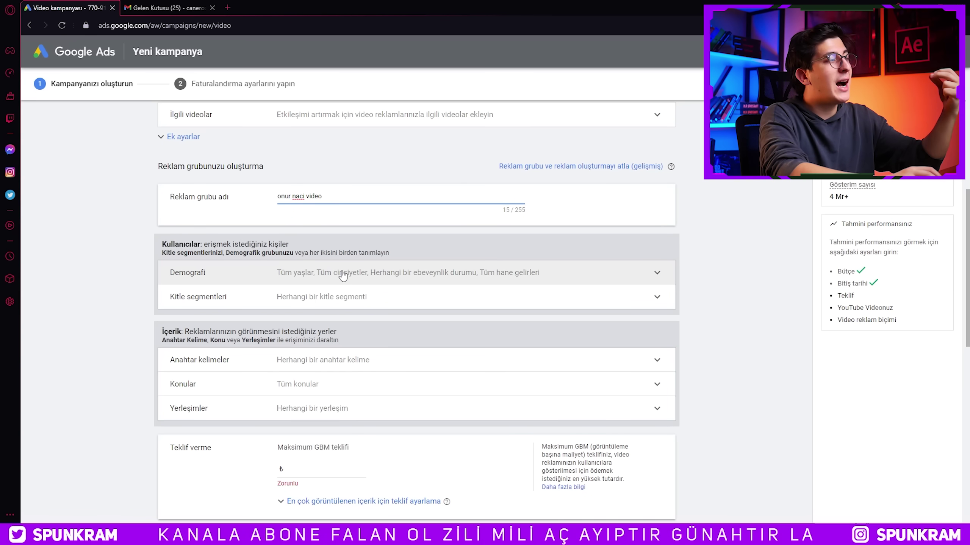
pyautogui.click(324, 283)
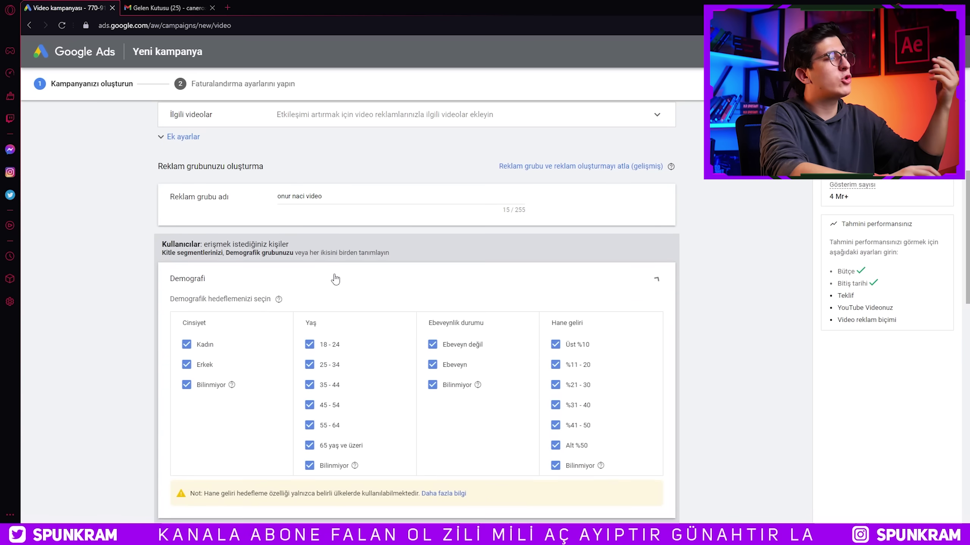
pyautogui.scroll(-3, 383, 283)
pyautogui.scroll(5, 347, 237)
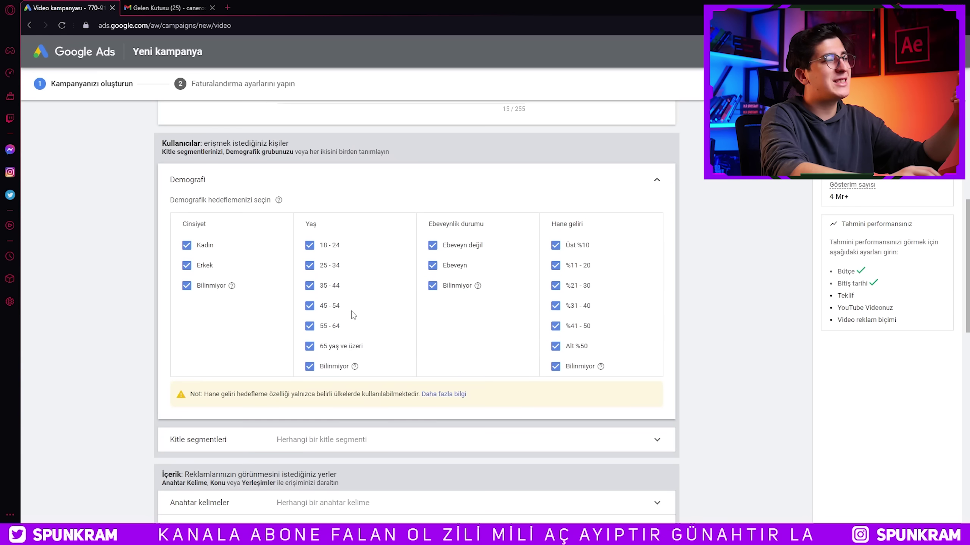
pyautogui.click(663, 380)
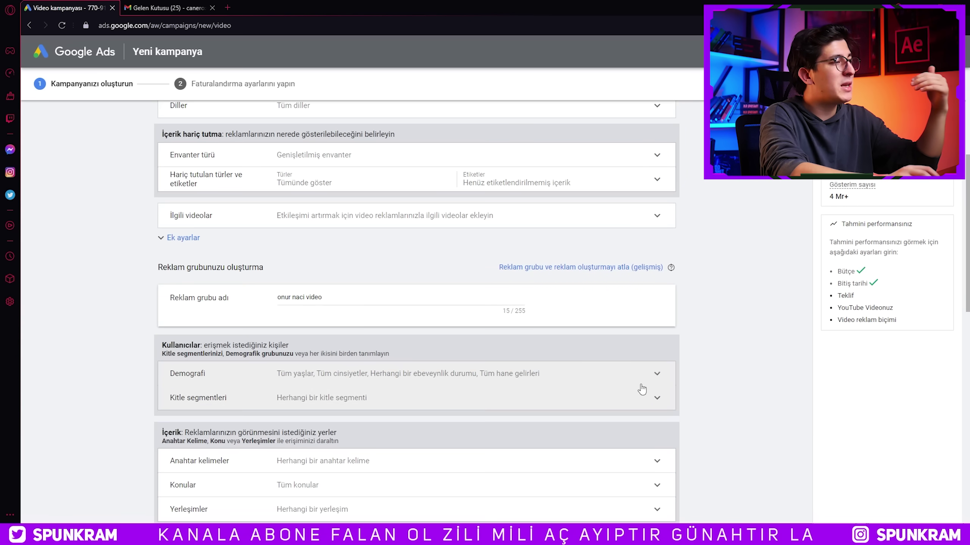
pyautogui.scroll(-3, 584, 346)
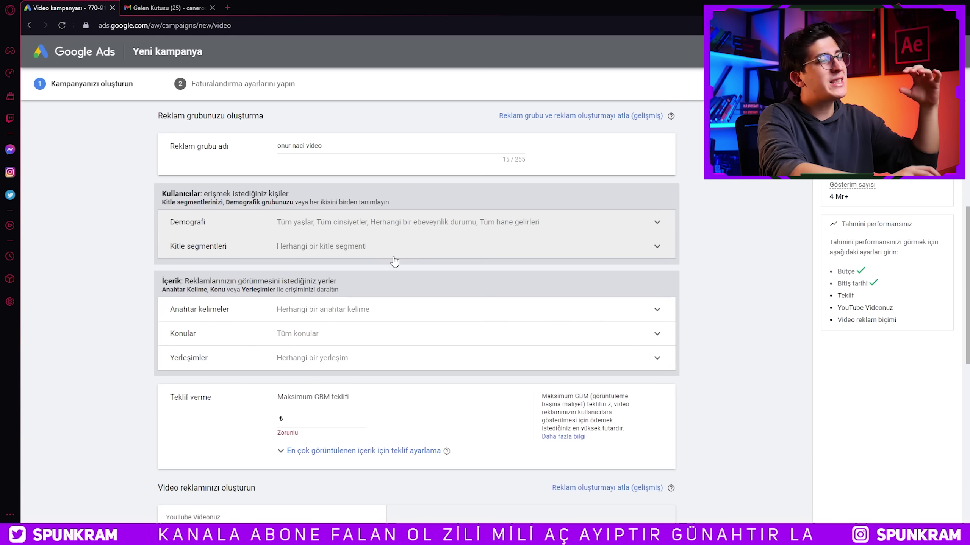
pyautogui.click(211, 247)
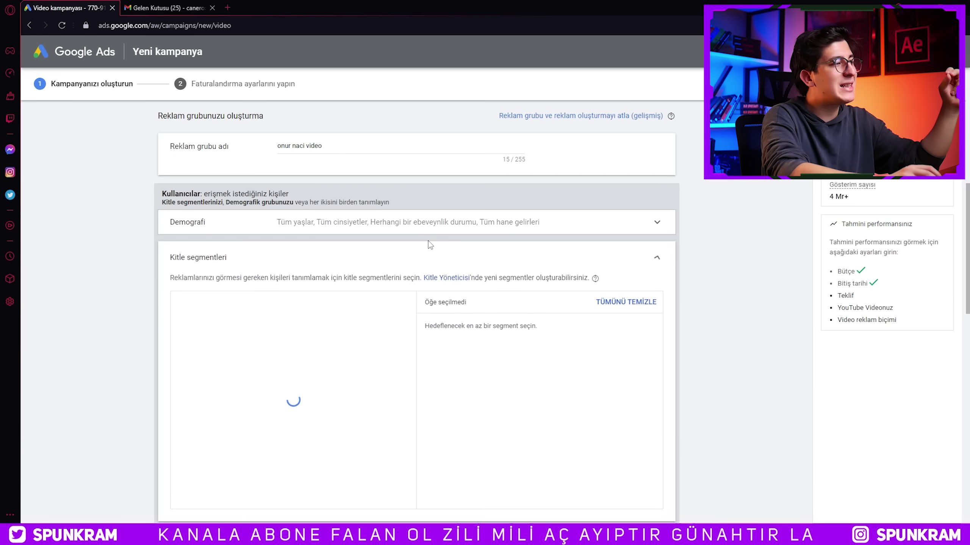
pyautogui.click(650, 260)
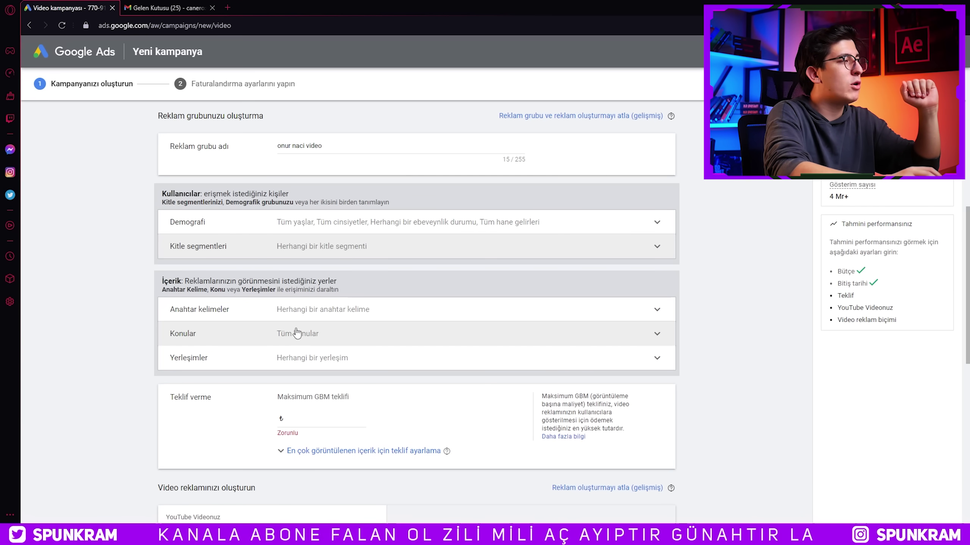
# Target the content topics Alışveriş, Başvuru Kaynakları, Bilgisayarlar ve Elektronik Ürünler, Dünya Üzerindeki Konumlar and Bilim.
pyautogui.click(309, 339)
pyautogui.scroll(-5, 133, 305)
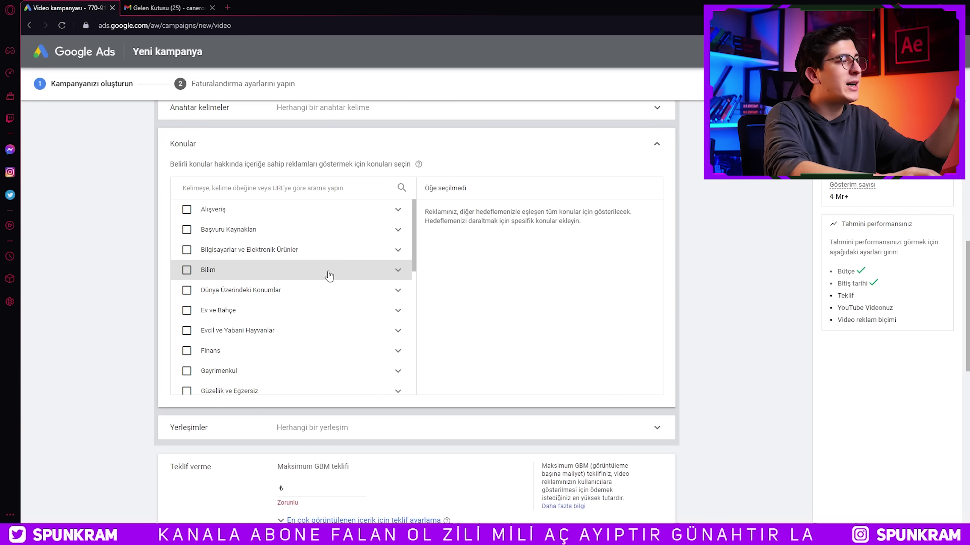
pyautogui.scroll(-3, 321, 273)
pyautogui.scroll(-4, 255, 311)
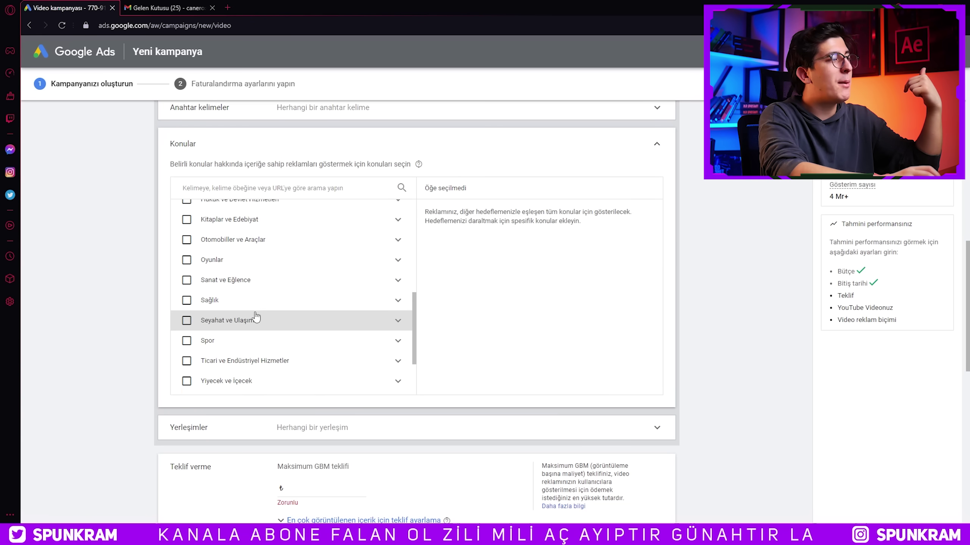
pyautogui.scroll(4, 255, 291)
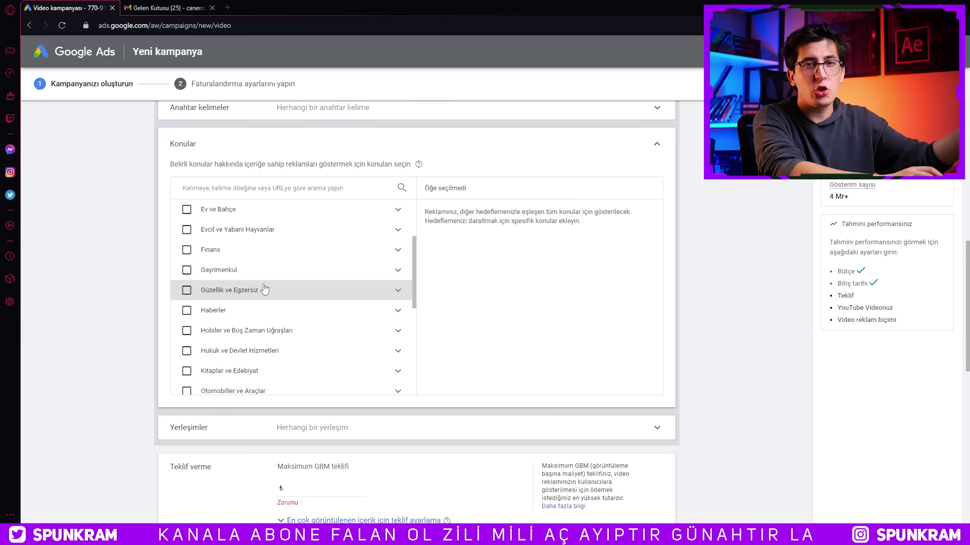
pyautogui.scroll(3, 264, 289)
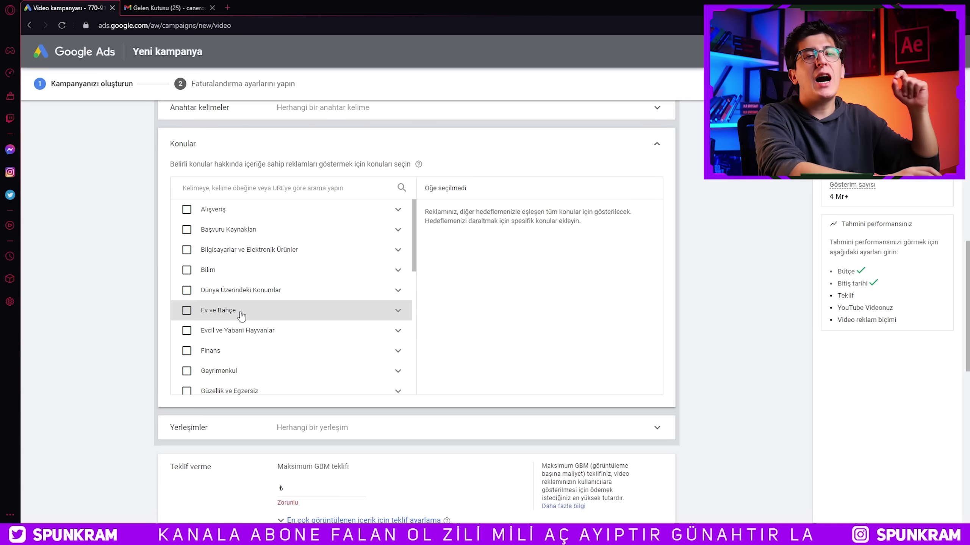
pyautogui.click(252, 211)
pyautogui.click(239, 231)
pyautogui.click(237, 250)
pyautogui.click(229, 290)
pyautogui.click(228, 270)
# Add the topics Ev ve Bahçe, Evcil ve Yabani Hayvanlar, Finans, Gayrimenkul, Güzellik ve Egzersiz and Haberler.
pyautogui.click(227, 310)
pyautogui.click(224, 331)
pyautogui.click(222, 350)
pyautogui.click(216, 370)
pyautogui.scroll(-3, 217, 343)
pyautogui.click(217, 289)
pyautogui.click(386, 315)
# Expand the Haberler topic and select its subtopics from Dedikodu ve Magazin Haberleri through Siyaset.
pyautogui.click(398, 310)
pyautogui.scroll(-3, 268, 248)
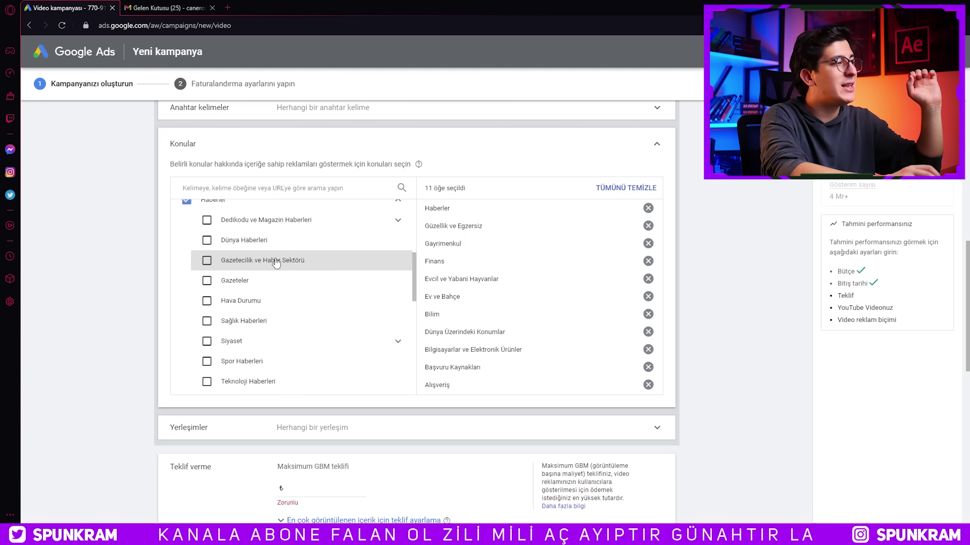
pyautogui.scroll(1, 247, 223)
pyautogui.click(246, 229)
pyautogui.click(243, 250)
pyautogui.click(239, 270)
pyautogui.click(237, 291)
pyautogui.click(236, 331)
pyautogui.click(237, 311)
pyautogui.click(236, 352)
# Select the remaining Haberler subtopics, including Spor, Teknoloji, Televizyon ve Radyo, Yerel and İş Haberleri, and collapse the topic.
pyautogui.scroll(-1, 237, 343)
pyautogui.click(238, 314)
pyautogui.scroll(-1, 238, 314)
pyautogui.click(249, 290)
pyautogui.click(249, 311)
pyautogui.click(243, 331)
pyautogui.click(378, 352)
pyautogui.scroll(3, 386, 287)
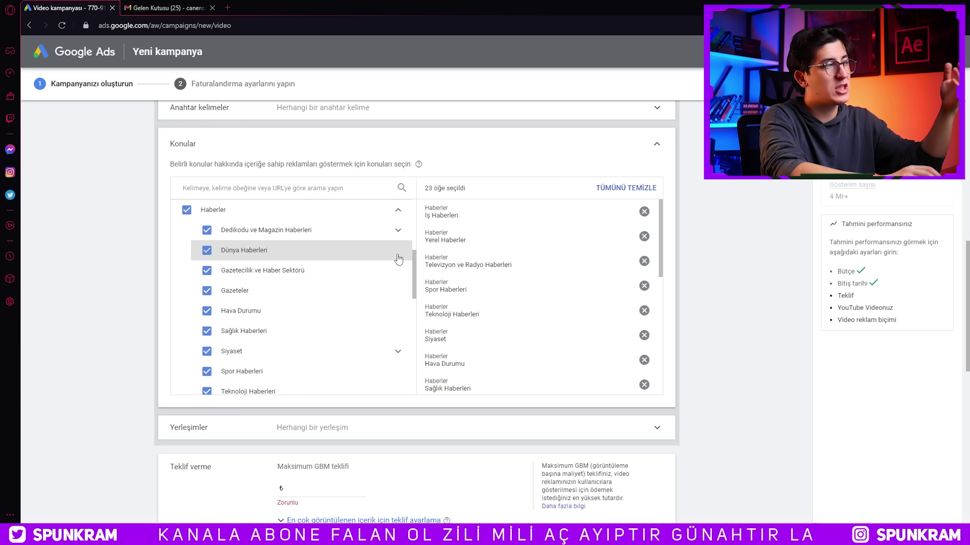
pyautogui.click(399, 231)
pyautogui.click(397, 211)
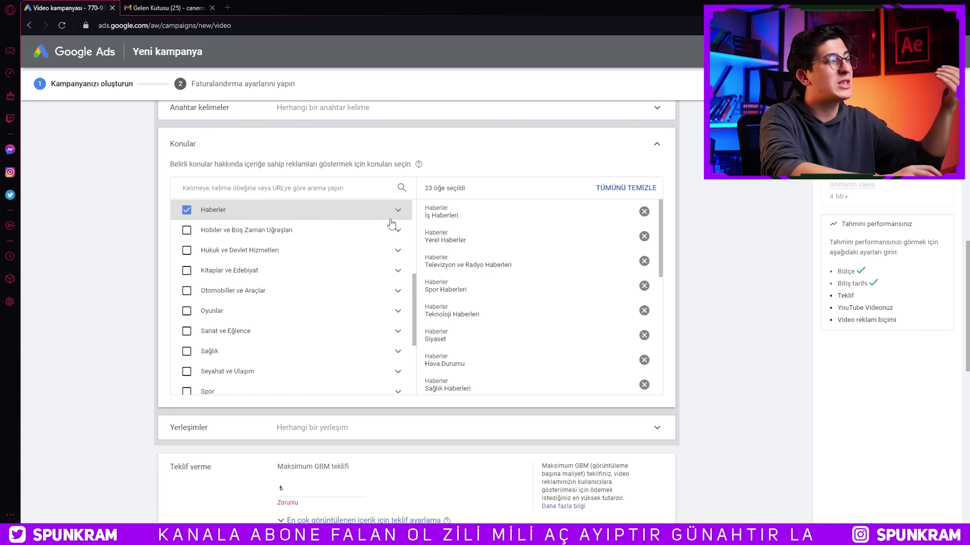
# Add the topics Hobiler ve Boş Zaman Uğraşları, Hukuk ve Devlet Hizmetleri, Kitaplar ve Edebiyat, Otomobiller ve Araçlar, Oyunlar and Sanat ve Eğlence.
pyautogui.click(292, 231)
pyautogui.click(252, 250)
pyautogui.click(239, 272)
pyautogui.click(229, 290)
pyautogui.click(229, 311)
pyautogui.click(229, 331)
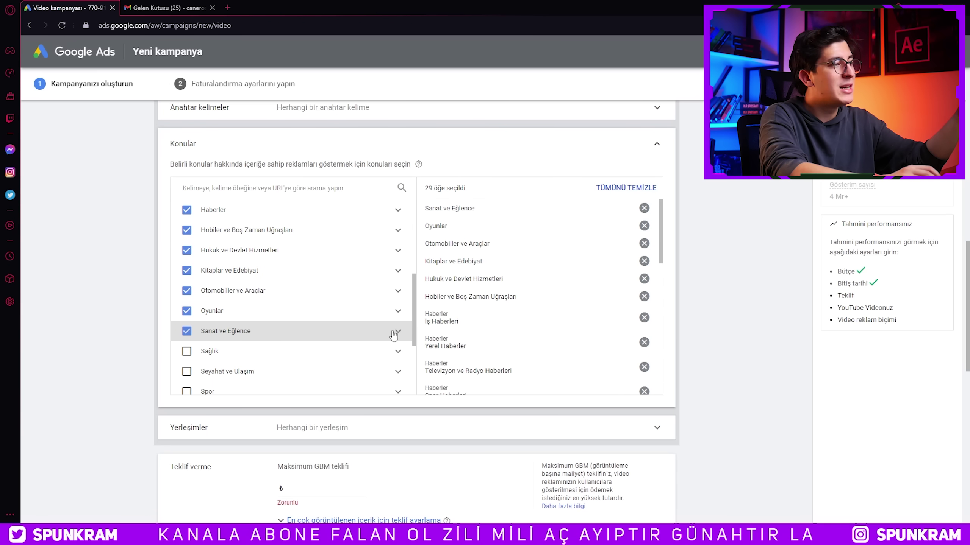
# Expand Sanat ve Eğlence and select its subtopics from Etkinlikler ve Etkinlik İlanları through Müzik ve Ses.
pyautogui.click(397, 331)
pyautogui.scroll(-3, 306, 275)
pyautogui.click(259, 251)
pyautogui.click(254, 271)
pyautogui.click(250, 291)
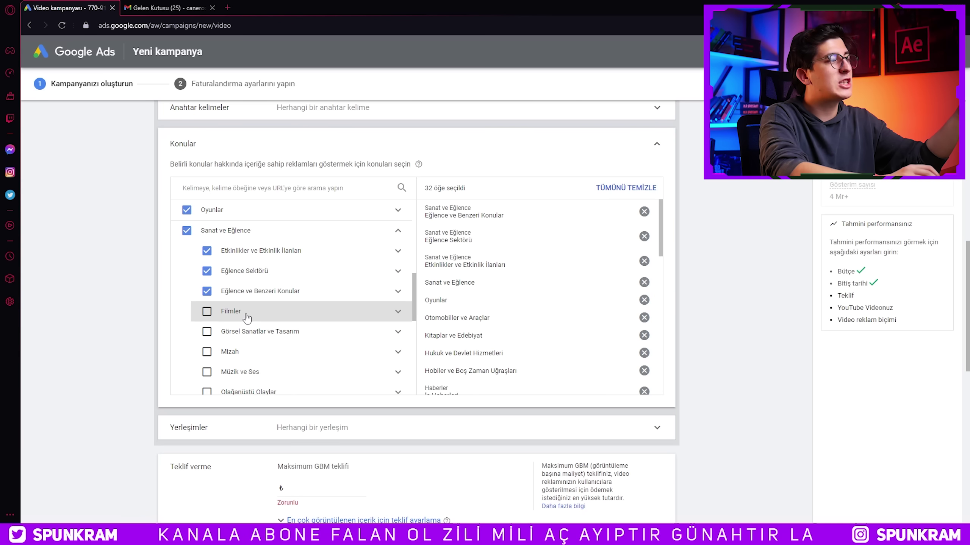
pyautogui.click(244, 311)
pyautogui.click(243, 332)
pyautogui.click(230, 352)
pyautogui.click(236, 371)
# Select the subtopics Olağanüstü Olaylar, Performans Sanatları, TV ve Video, Çevrimiçi Ortamlar and Çizgi Roman ve Animasyon.
pyautogui.scroll(-3, 241, 344)
pyautogui.click(248, 291)
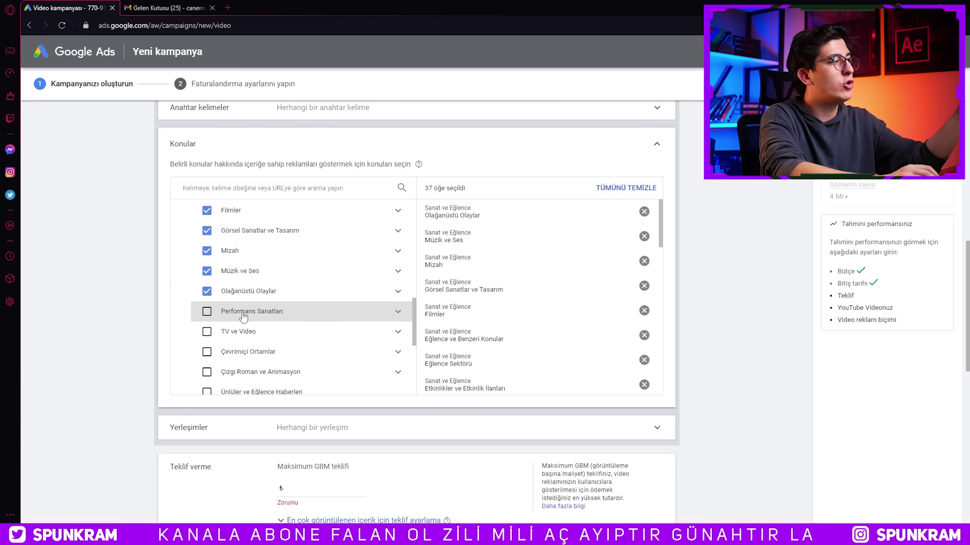
pyautogui.click(248, 312)
pyautogui.click(244, 331)
pyautogui.click(248, 352)
pyautogui.click(248, 371)
# Select Ünlüler ve Eğlence Haberleri and all main topics from Sağlık to the end of the list, and collapse Konular.
pyautogui.scroll(-3, 259, 363)
pyautogui.click(259, 340)
pyautogui.click(259, 361)
pyautogui.click(260, 381)
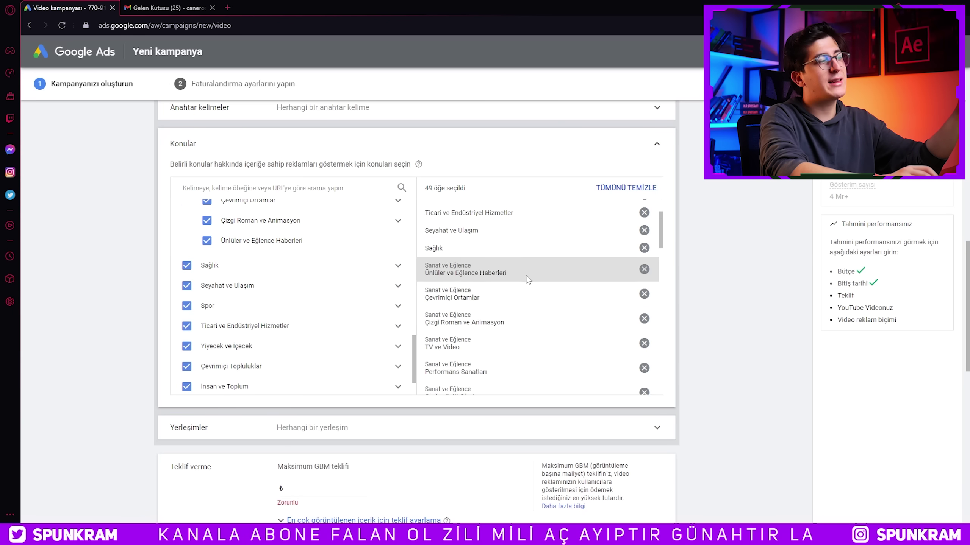
pyautogui.scroll(-1, 270, 319)
pyautogui.click(270, 320)
pyautogui.scroll(-3, 270, 320)
pyautogui.click(187, 261)
pyautogui.click(187, 280)
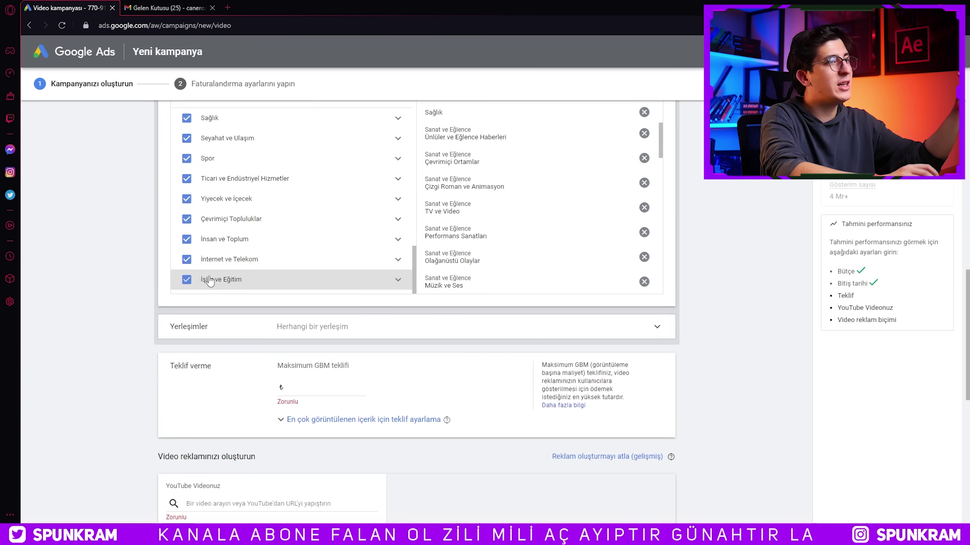
pyautogui.scroll(6, 660, 355)
pyautogui.click(659, 351)
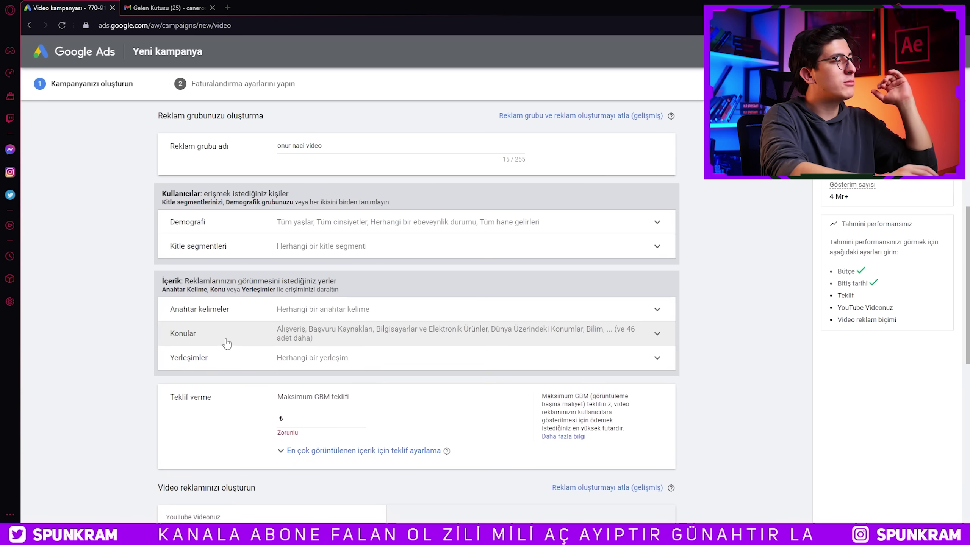
# Review the Yerleşimler targeting options without choosing any, and examine the Maksimum GBM teklifi setting.
pyautogui.click(330, 361)
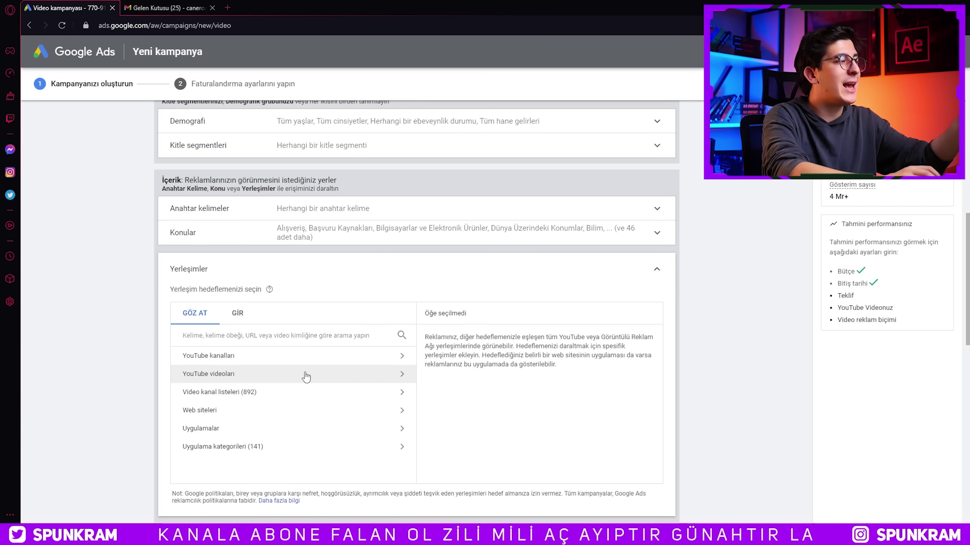
pyautogui.click(655, 272)
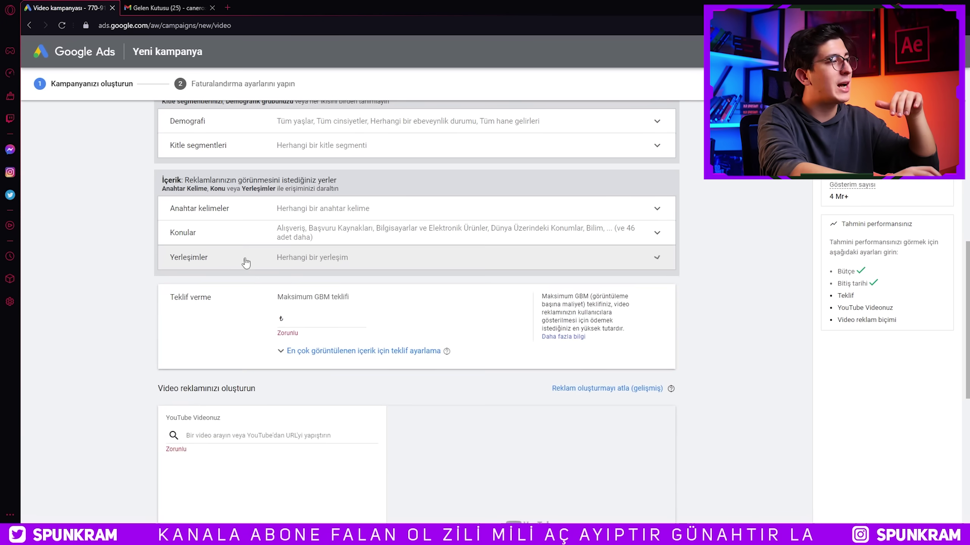
pyautogui.tripleClick(311, 297)
pyautogui.click(391, 301)
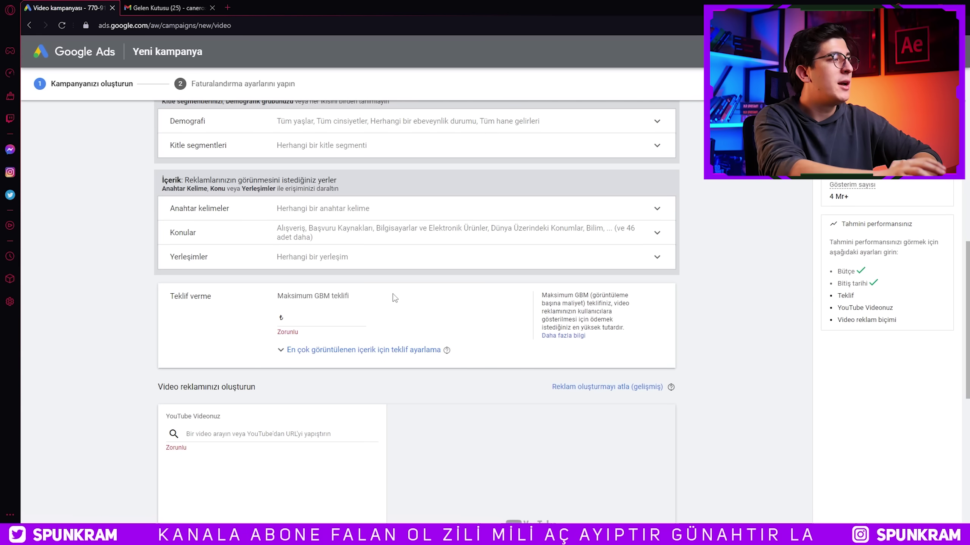
# Set the maximum GBM bid to ₺0,01.
pyautogui.click(331, 326)
pyautogui.write('0,01')
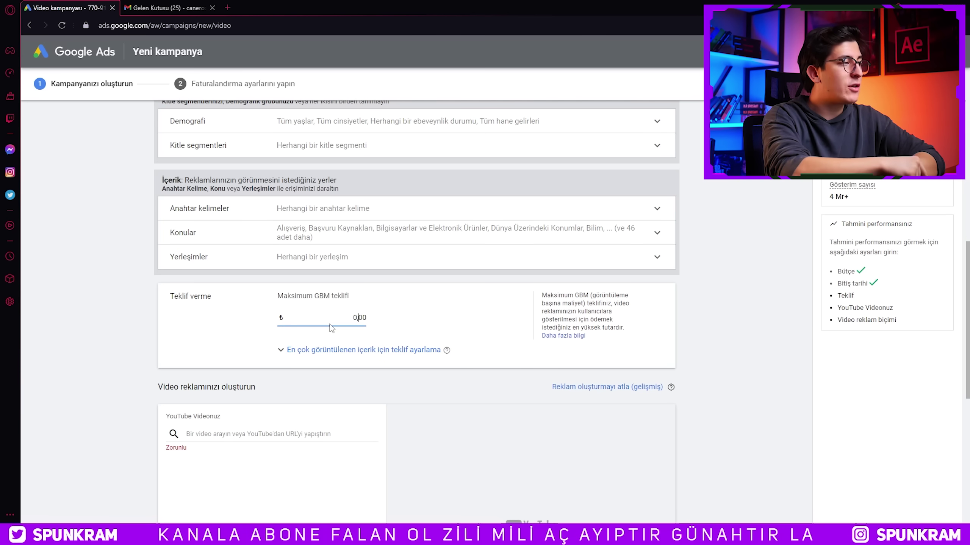
pyautogui.click(437, 310)
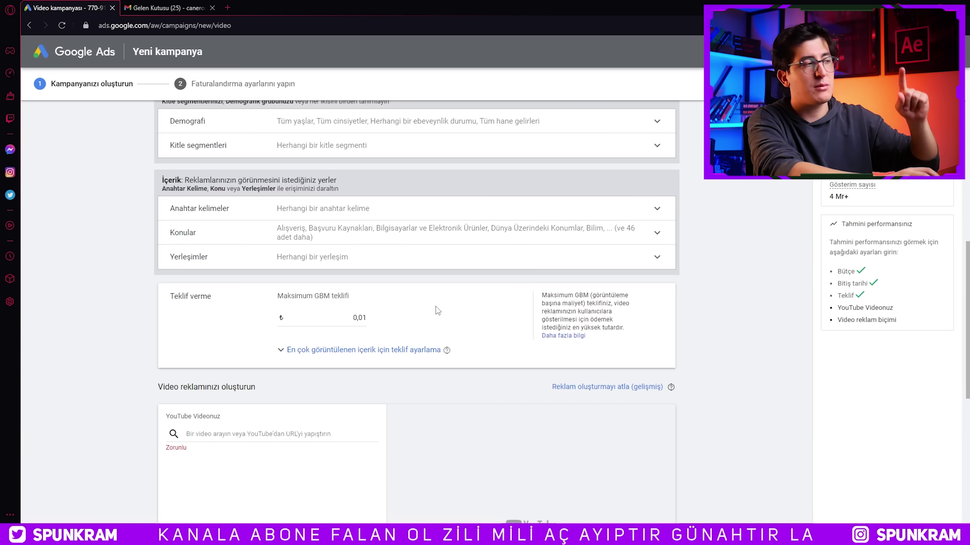
pyautogui.click(334, 325)
pyautogui.click(411, 313)
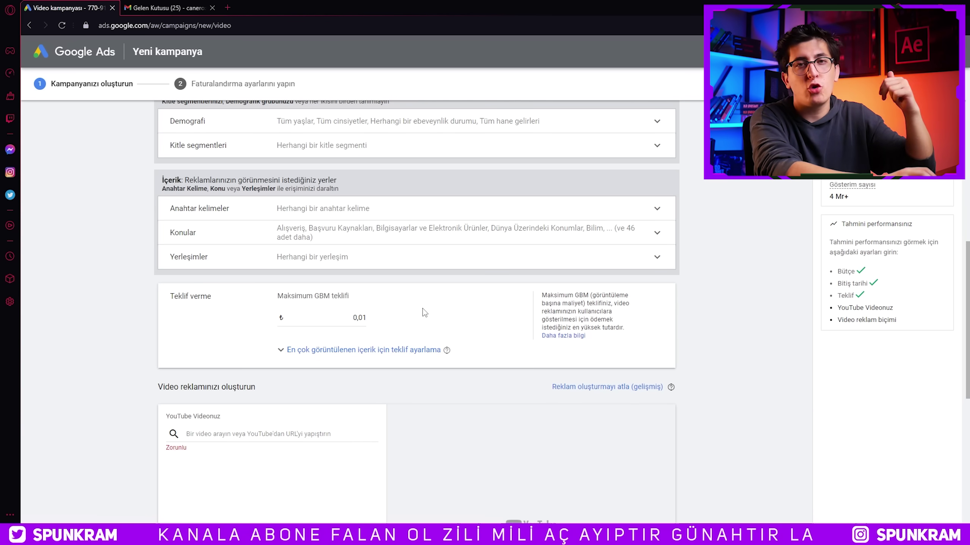
# Set the maximum GBM bid to ₺0,02.
pyautogui.click(360, 324)
pyautogui.press('BackSpace')
pyautogui.write('2')
pyautogui.click(390, 323)
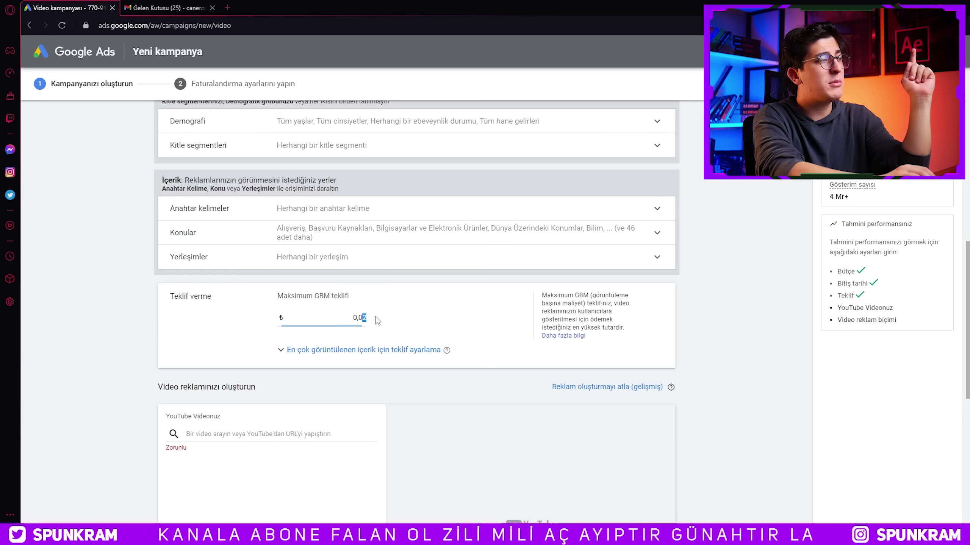
# Switch to YouTube in a new browser tab and open the channel's video "EFSANE ŞARKI YAPTIK! AUTOTUNE ile RAP Şarkı Nasıl Yapılır?".
pyautogui.scroll(-4, 458, 275)
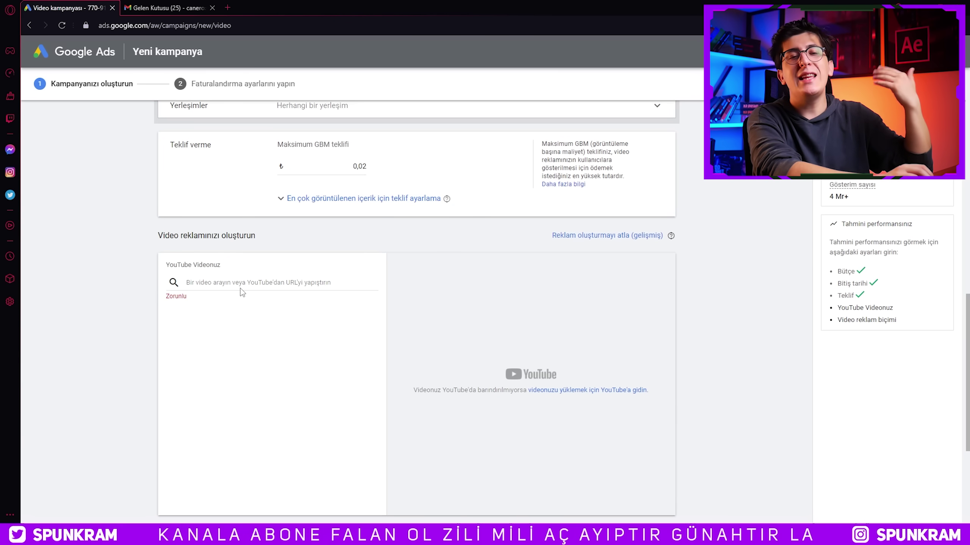
pyautogui.click(228, 8)
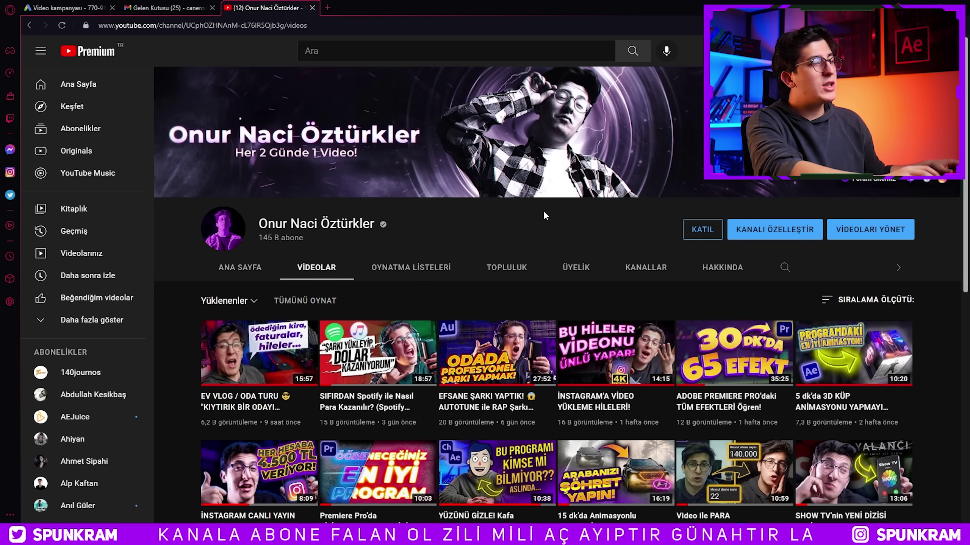
pyautogui.scroll(-3, 546, 218)
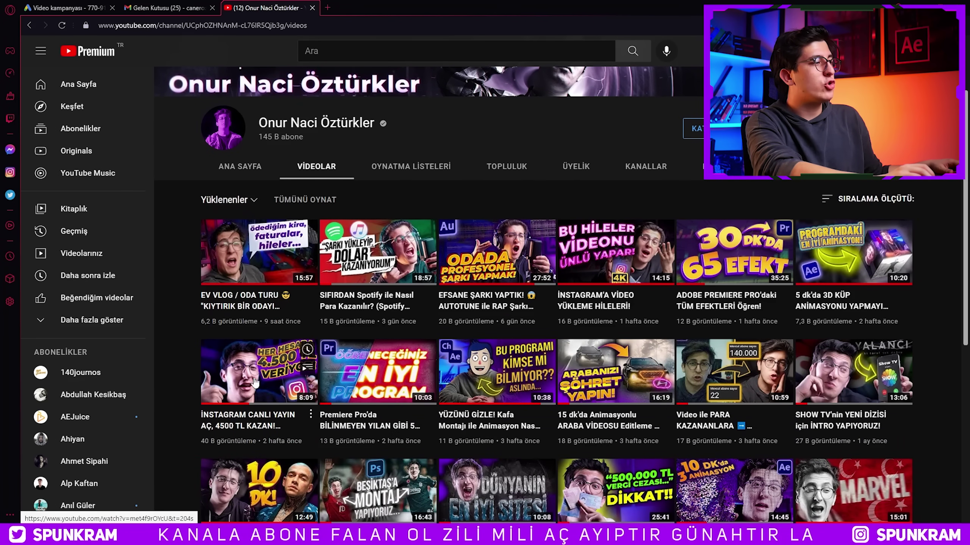
pyautogui.scroll(3, 424, 370)
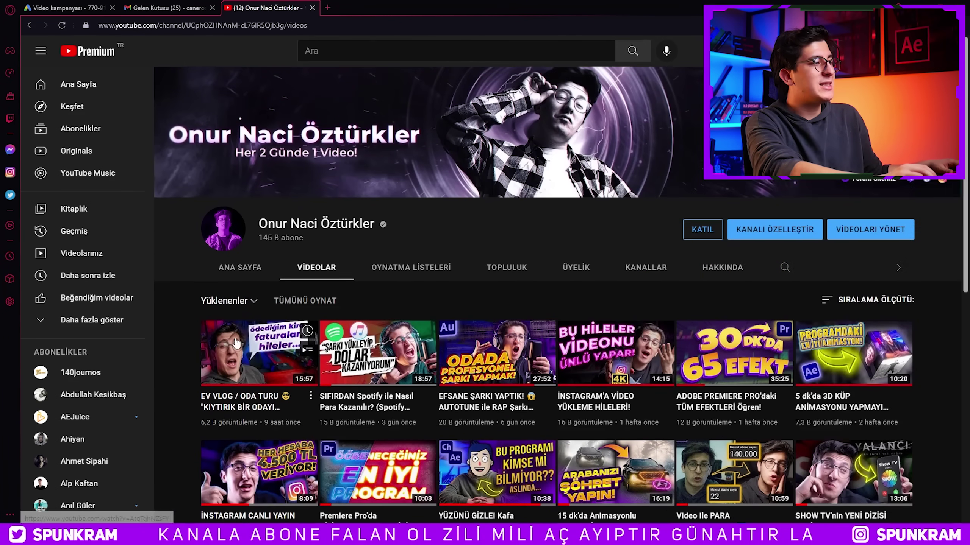
pyautogui.click(503, 350)
# Copy the share link of the autotune rap song video.
pyautogui.scroll(-1, 451, 247)
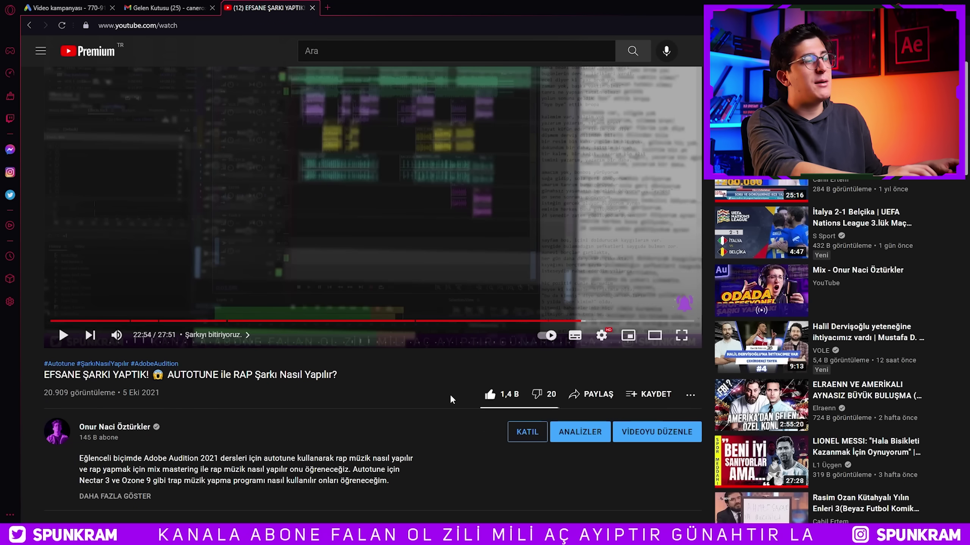
pyautogui.click(596, 394)
pyautogui.click(594, 347)
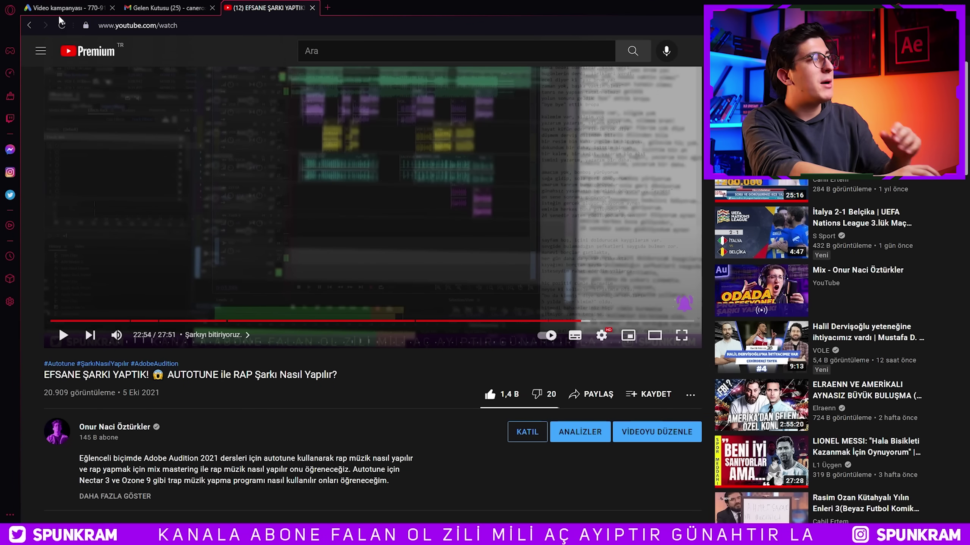
# Return to the Google Ads campaign and paste the copied link as the YouTube video for the ad.
pyautogui.click(61, 6)
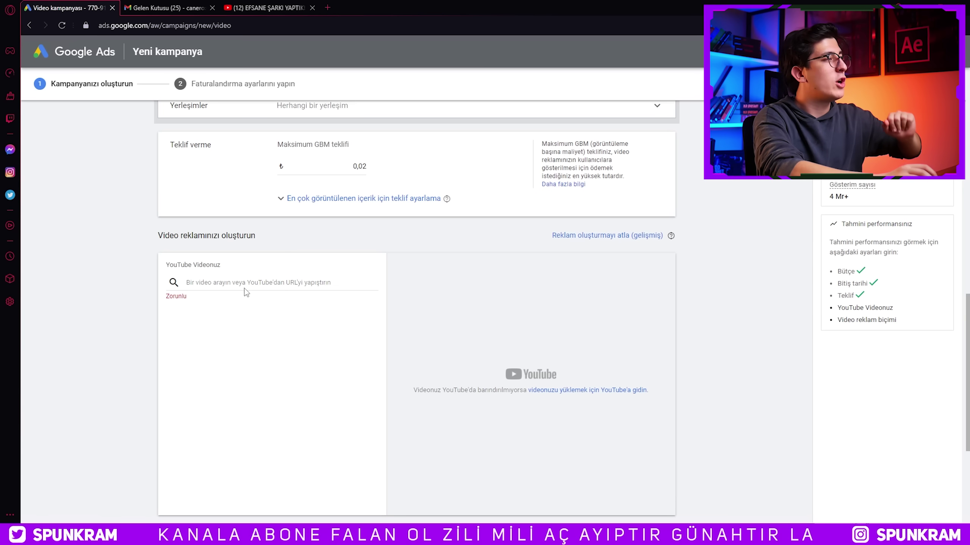
pyautogui.click(216, 282)
pyautogui.hotkey('ctrl', 'v')
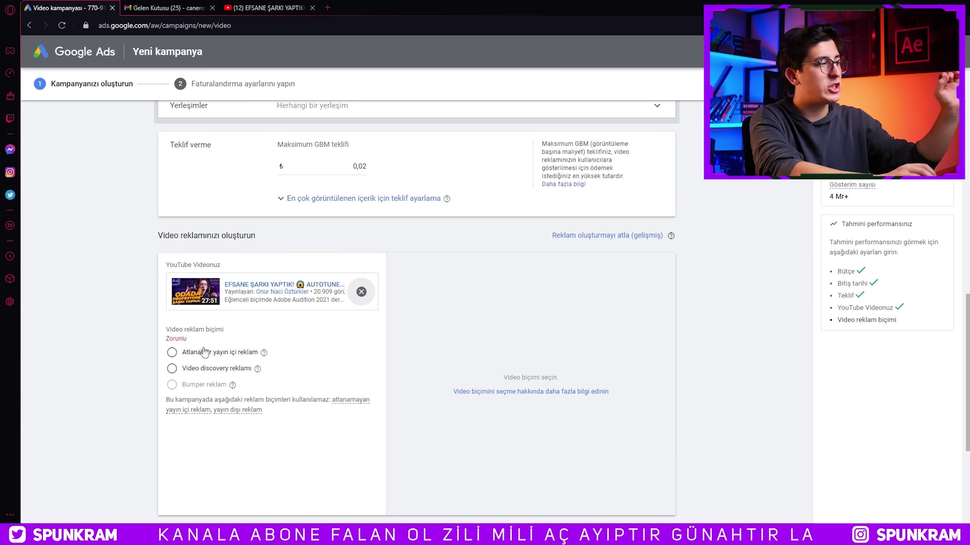
# Choose the skippable in-stream ad format (Atlanabilir yayın içi reklam) and enter youtu.be/b7MrfA1Hxj4 as both final and display URL.
pyautogui.click(207, 353)
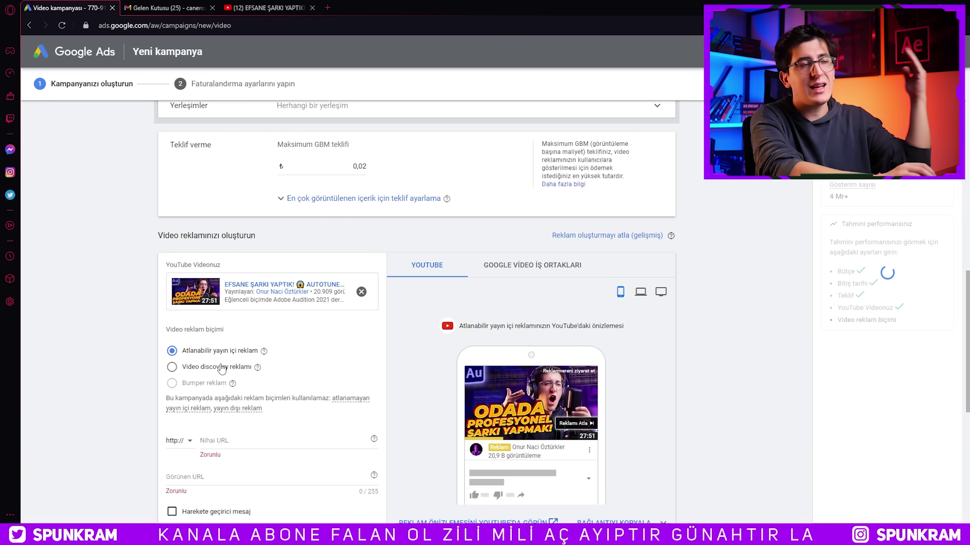
pyautogui.click(236, 446)
pyautogui.scroll(-3, 105, 387)
pyautogui.write('youtu.be/b7MrfA1Hxj4')
pyautogui.click(249, 366)
pyautogui.write('youtu.be/b7MrfA1Hxj4')
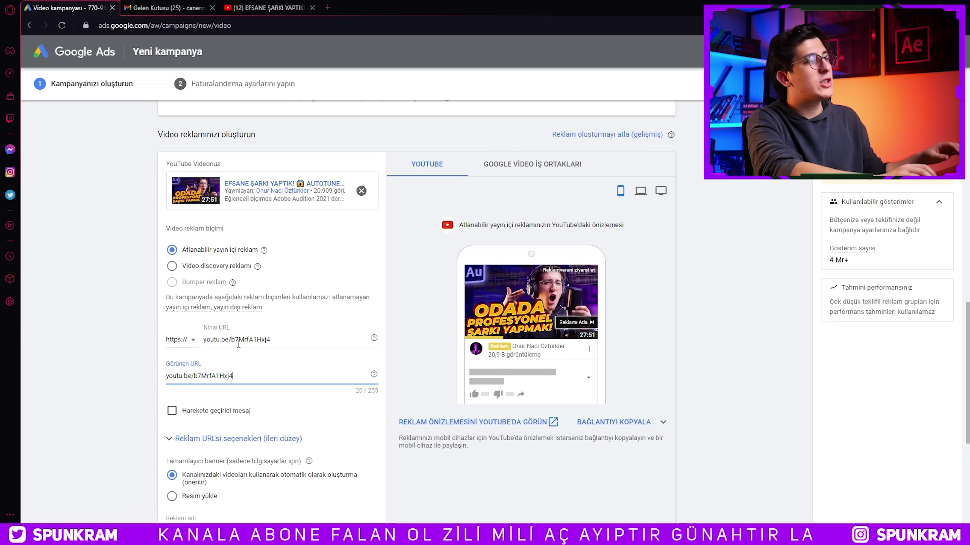
pyautogui.click(145, 328)
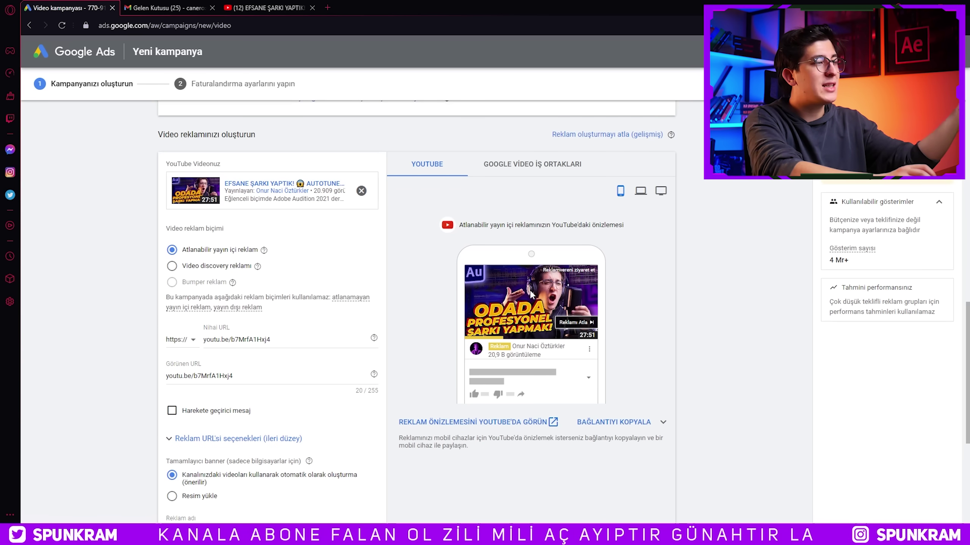
# Check the ad name and create the campaign.
pyautogui.scroll(-3, 223, 288)
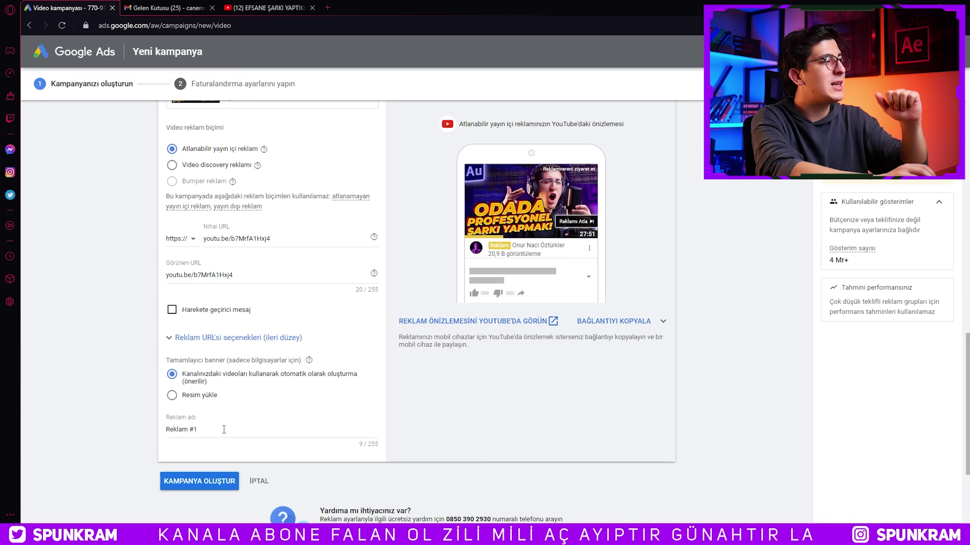
pyautogui.tripleClick(189, 430)
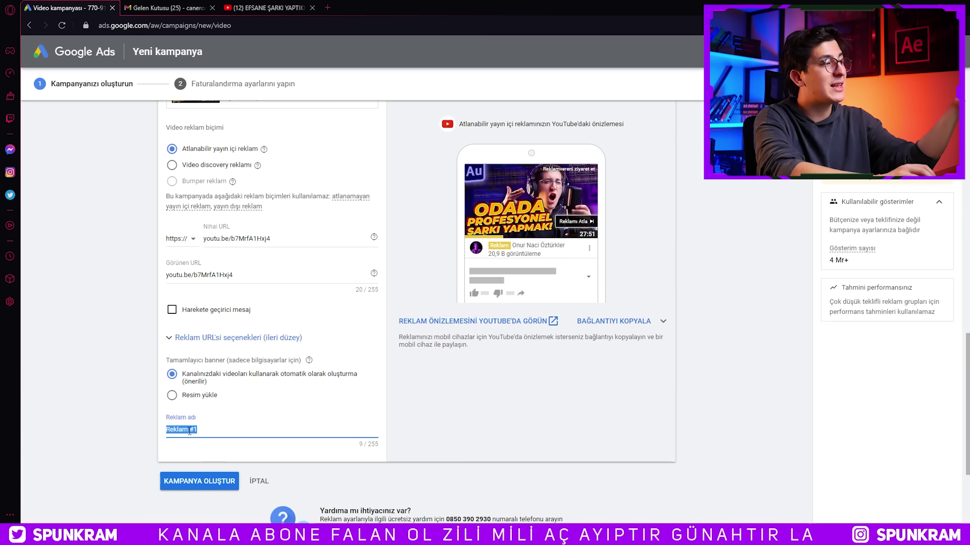
pyautogui.click(212, 483)
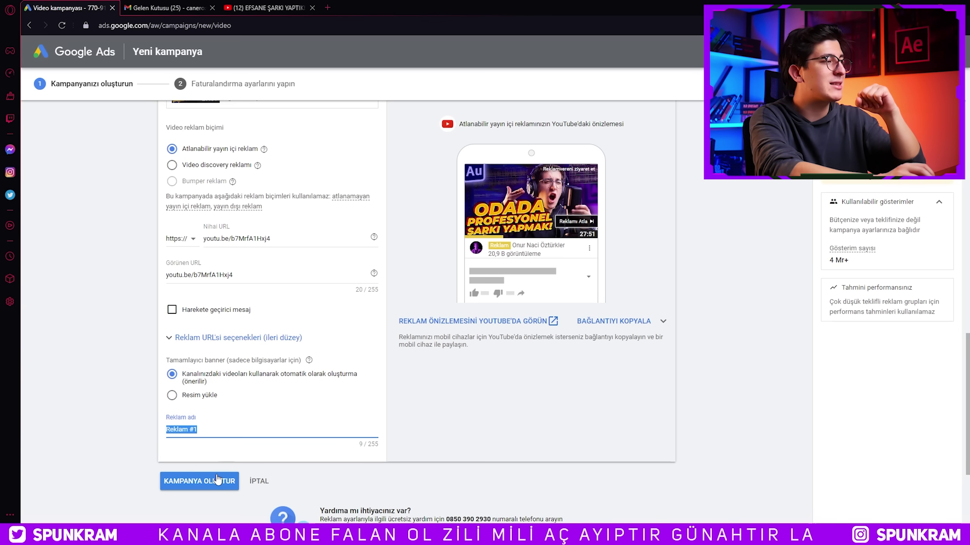
pyautogui.click(217, 479)
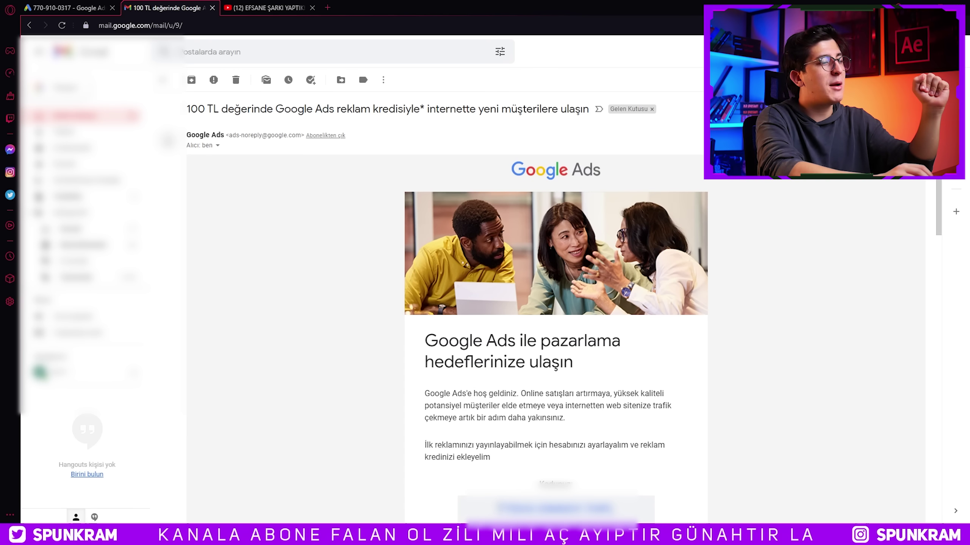
# Copy the promotional code from the Google Ads credit e-mail and apply it as the introductory offer (Başlangıç teklifi) on the billing form.
pyautogui.rightClick(542, 382)
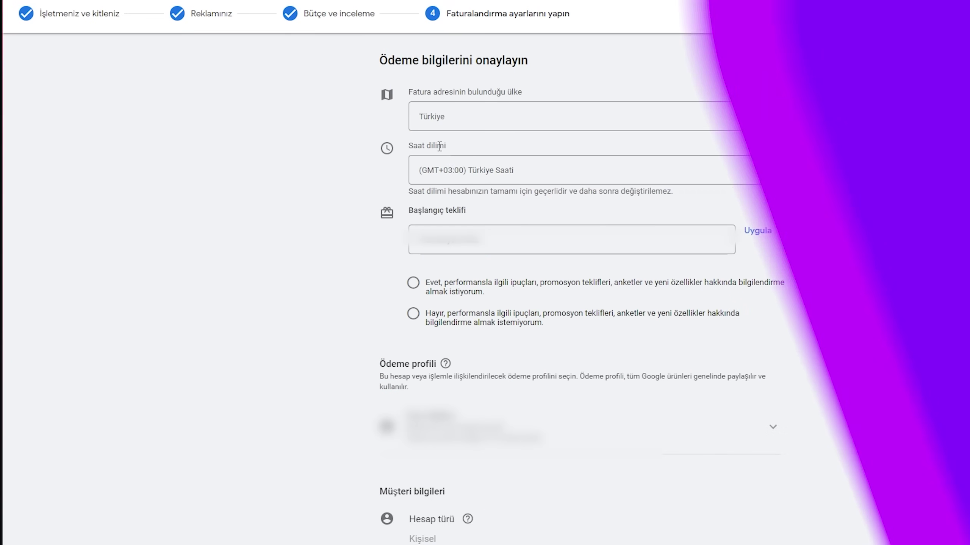
pyautogui.click(458, 240)
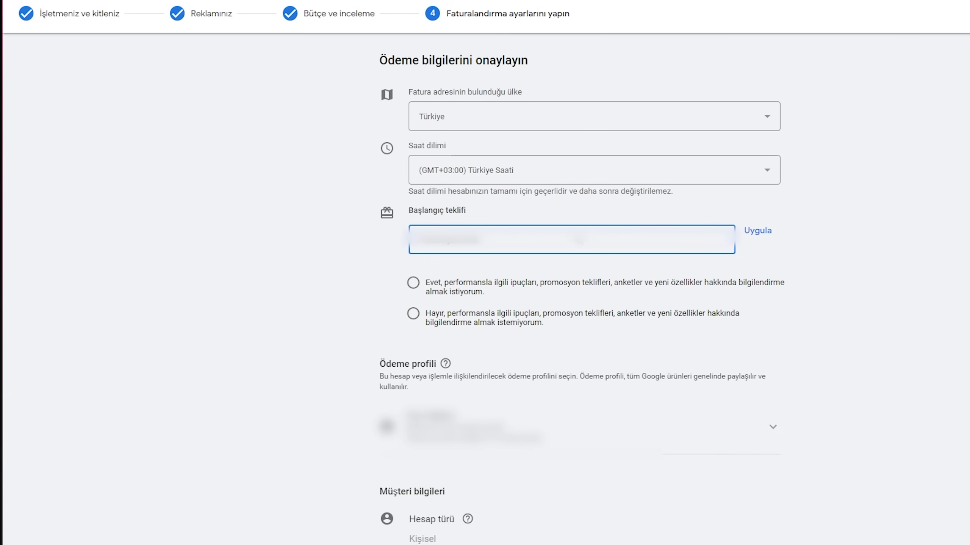
pyautogui.click(757, 231)
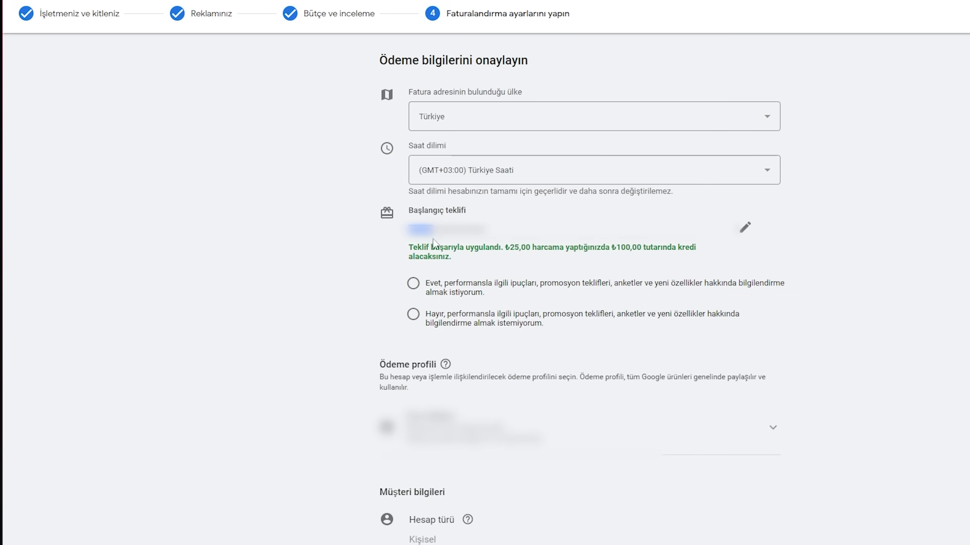
# Decline the performance tips and promotional offers, and set the customer account type to Kişisel.
pyautogui.moveTo(434, 243); pyautogui.dragTo(480, 261)
pyautogui.click(481, 261)
pyautogui.scroll(-8, 803, 176)
pyautogui.click(443, 194)
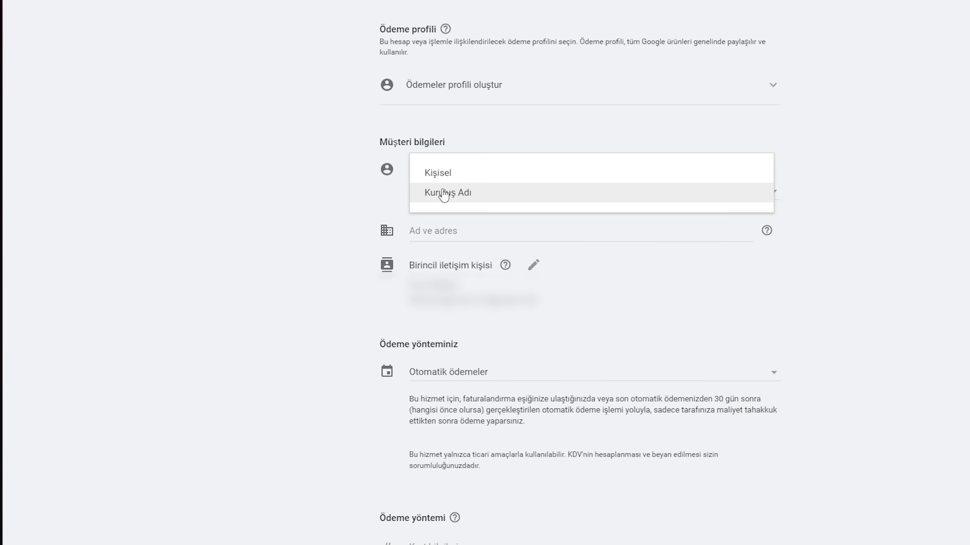
pyautogui.click(503, 179)
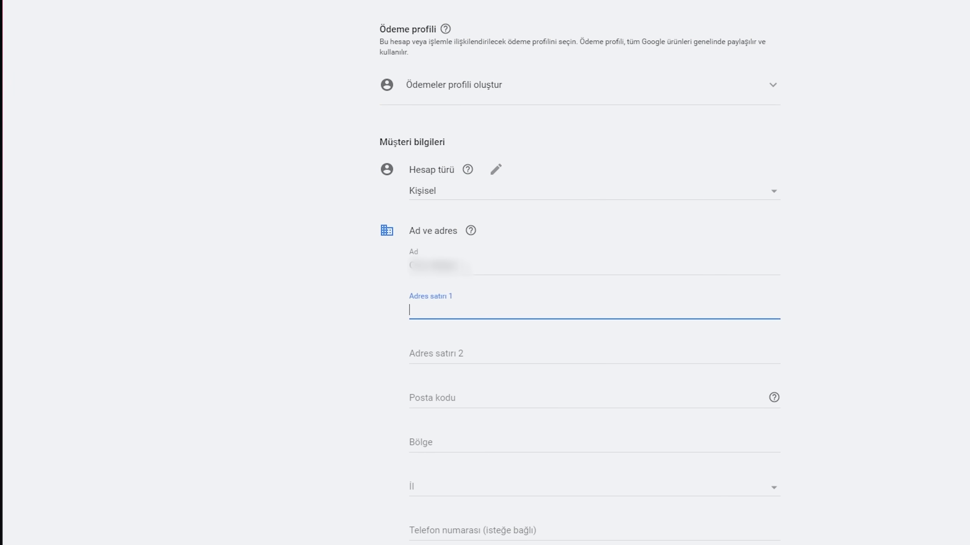
# Fill in the customer's full name, address line, postal code, district and province, leaving the optional phone number empty.
pyautogui.hotkey('shift', 'Tab')
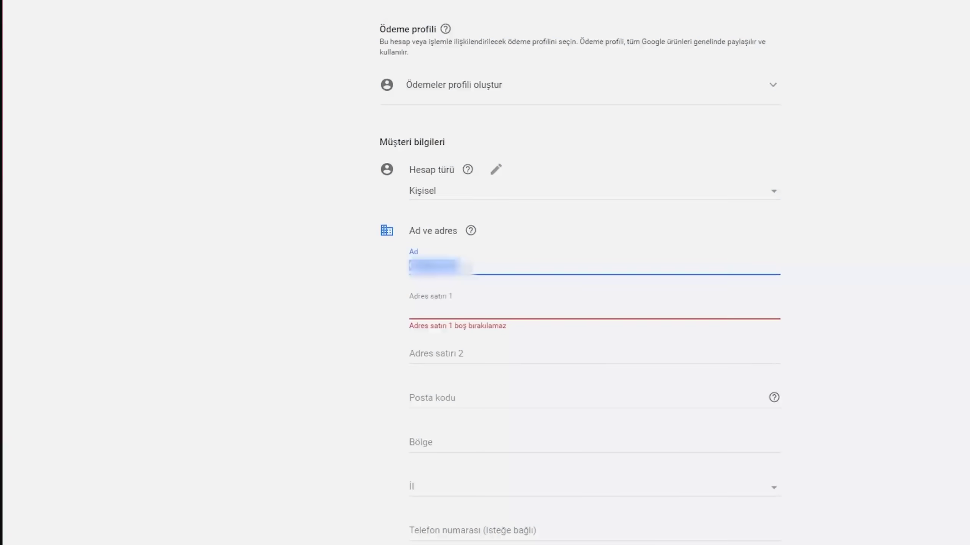
pyautogui.press('capslock')
pyautogui.press('BackSpace')
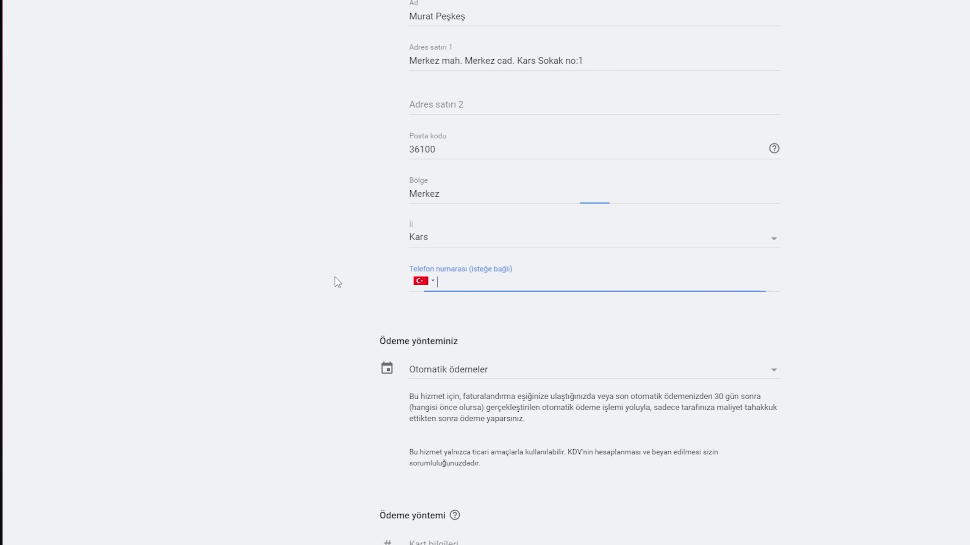
pyautogui.click(274, 281)
pyautogui.scroll(-5, 424, 112)
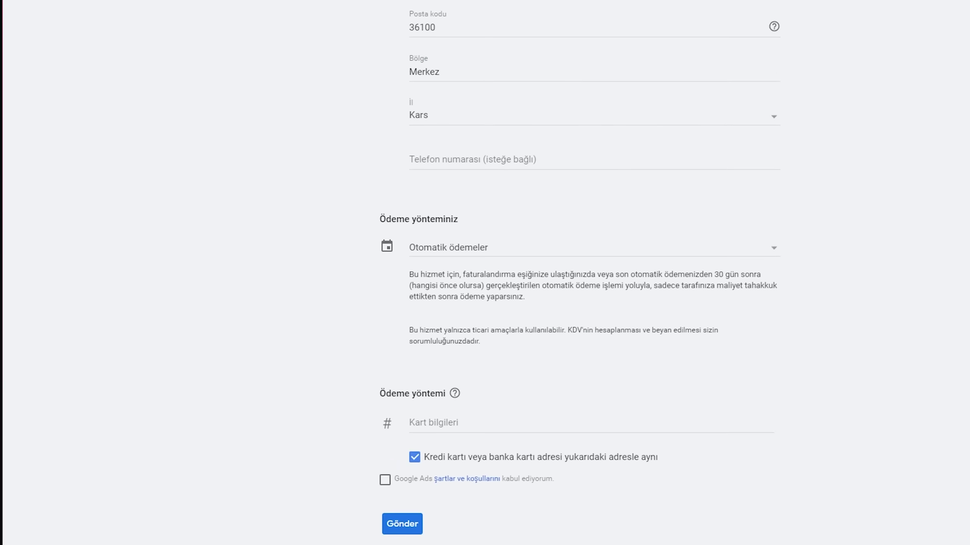
# Switch the billing setup to manual payments (Manuel ödemeler) and open the payment amount for entry.
pyautogui.click(460, 156)
pyautogui.click(465, 149)
pyautogui.click(466, 167)
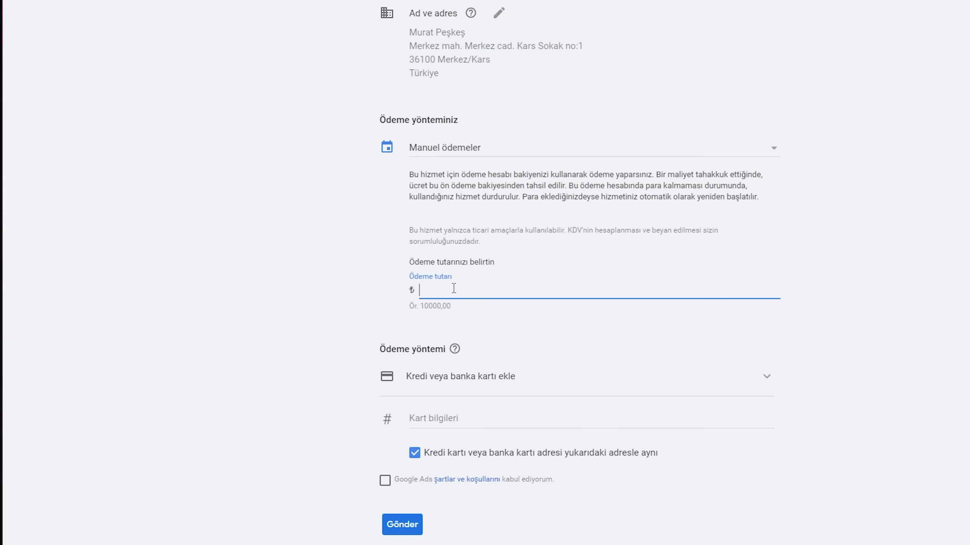
# Enter the bank card details for the payment, accept the Google Ads terms and submit the billing information.
pyautogui.click(515, 387)
pyautogui.click(439, 504)
pyautogui.click(388, 424)
pyautogui.click(393, 466)
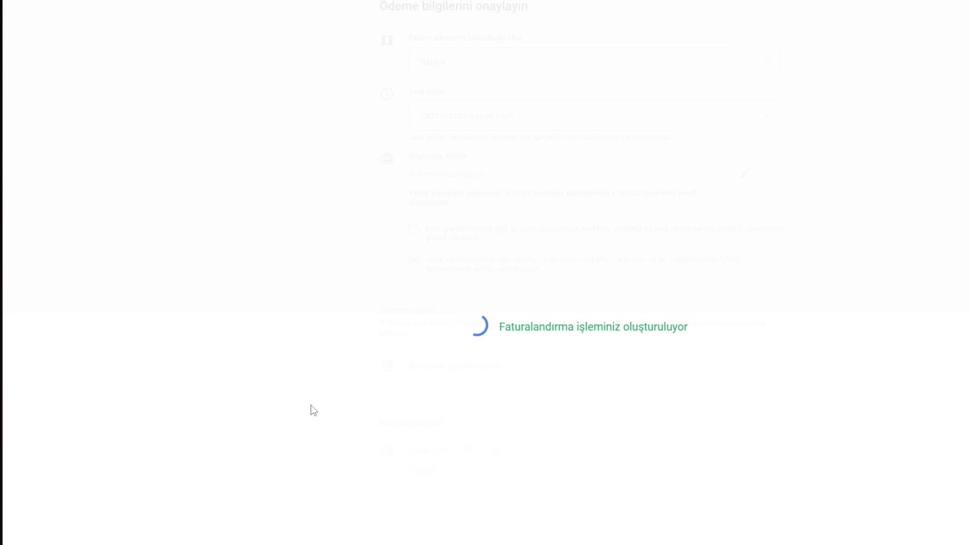
pyautogui.scroll(-2, 347, 235)
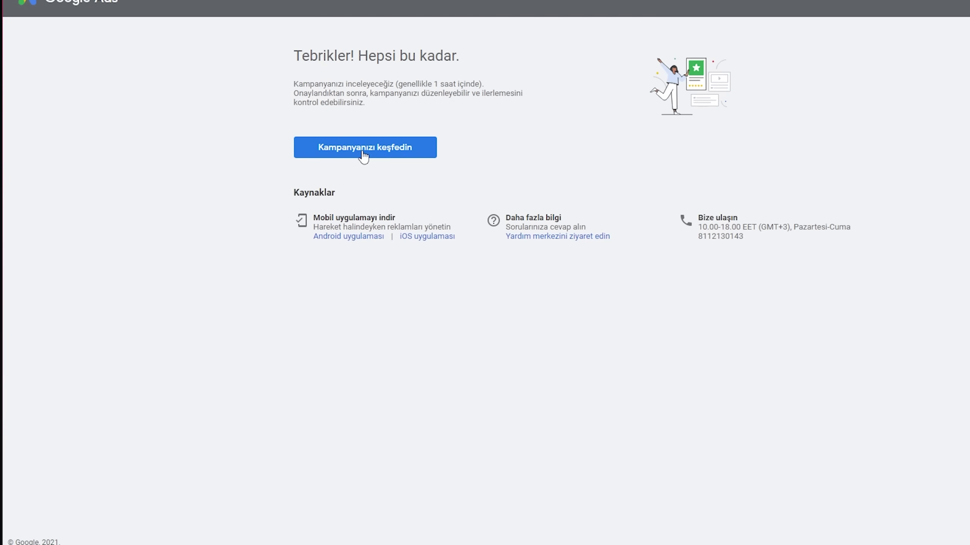
# Go to the account overview, switch it to the expert view and open the new video campaign.
pyautogui.click(365, 147)
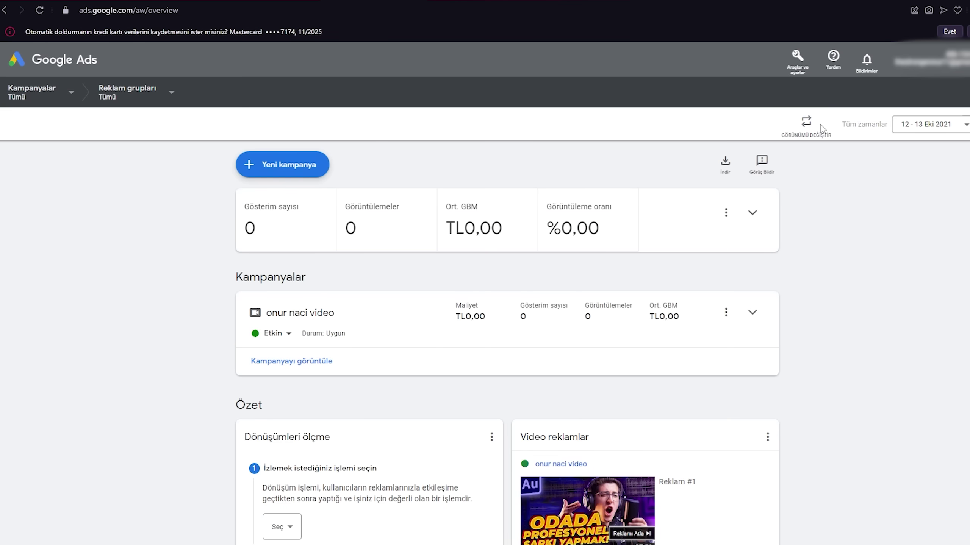
pyautogui.click(808, 124)
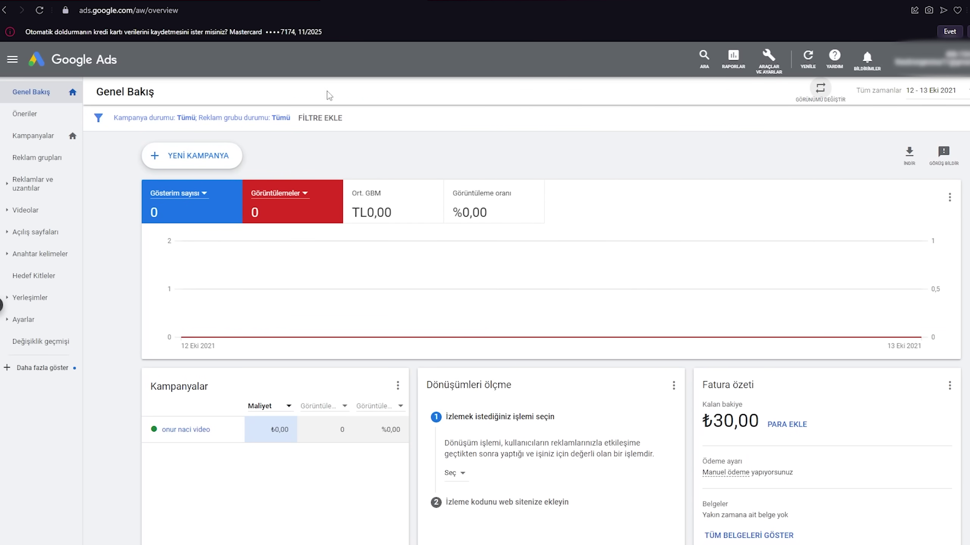
pyautogui.click(2, 306)
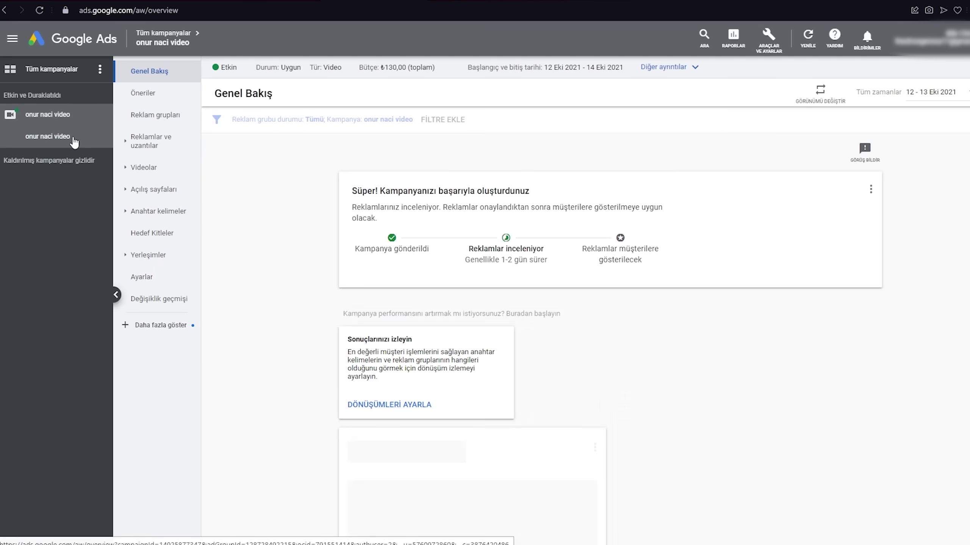
# Read the campaign's submission stages and check the review status of the ad in the ads list.
pyautogui.tripleClick(469, 252)
pyautogui.tripleClick(605, 272)
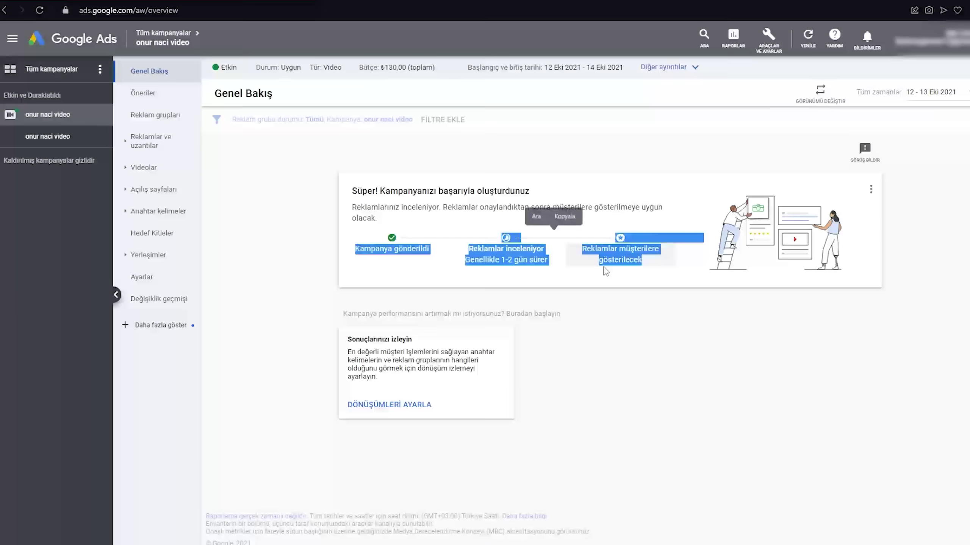
pyautogui.click(606, 272)
pyautogui.click(147, 143)
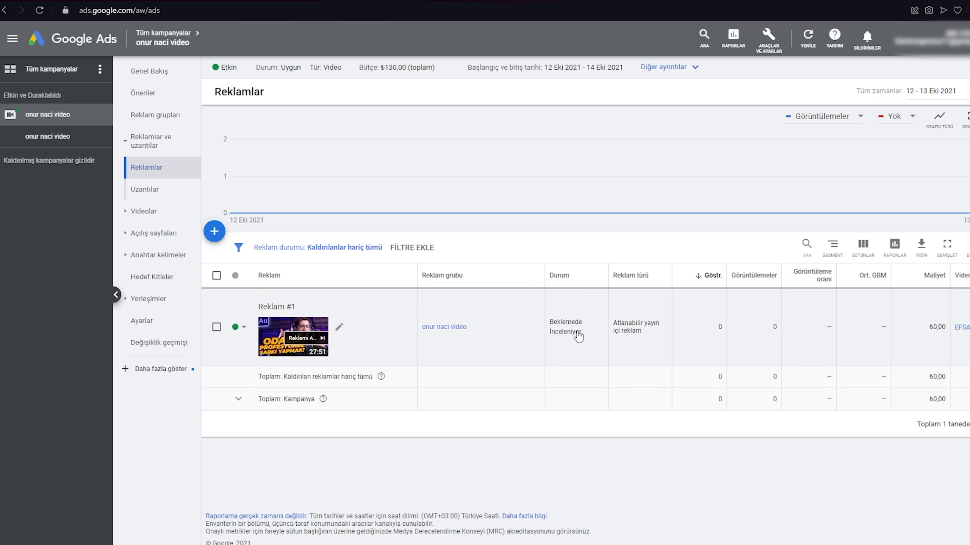
pyautogui.moveTo(578, 337)
pyautogui.moveTo(640, 404); pyautogui.dragTo(594, 349)
# Open the campaign's ad group and set its maximum GBM bid to ₺0,03.
pyautogui.click(75, 136)
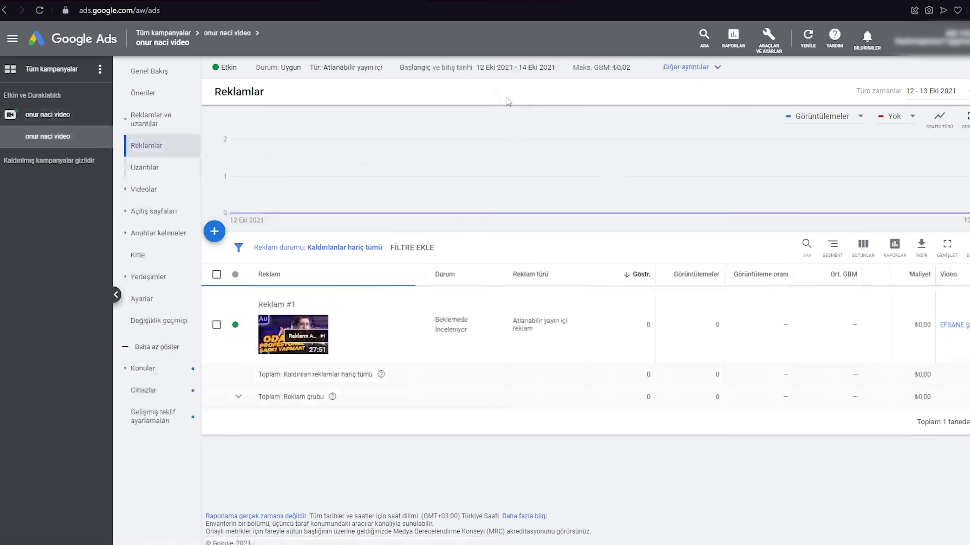
pyautogui.click(599, 68)
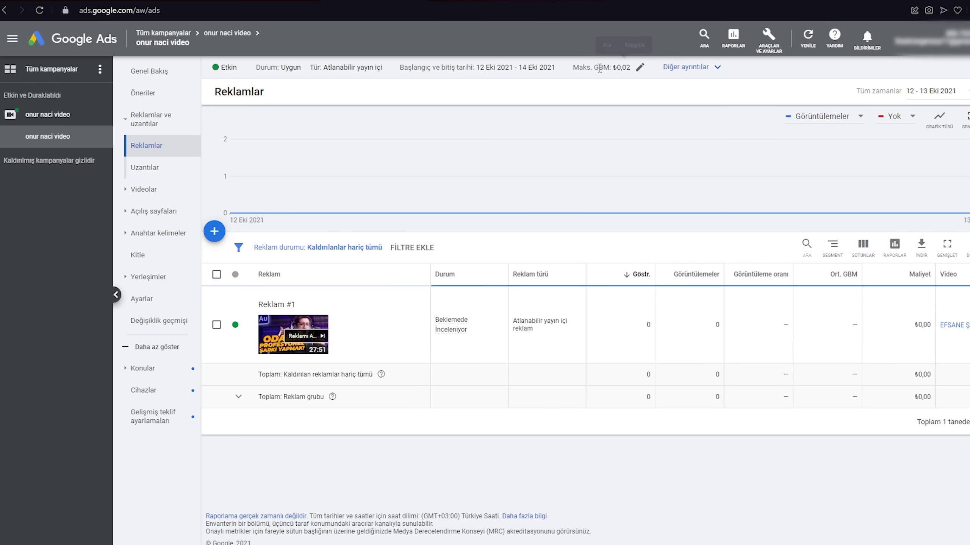
pyautogui.click(639, 69)
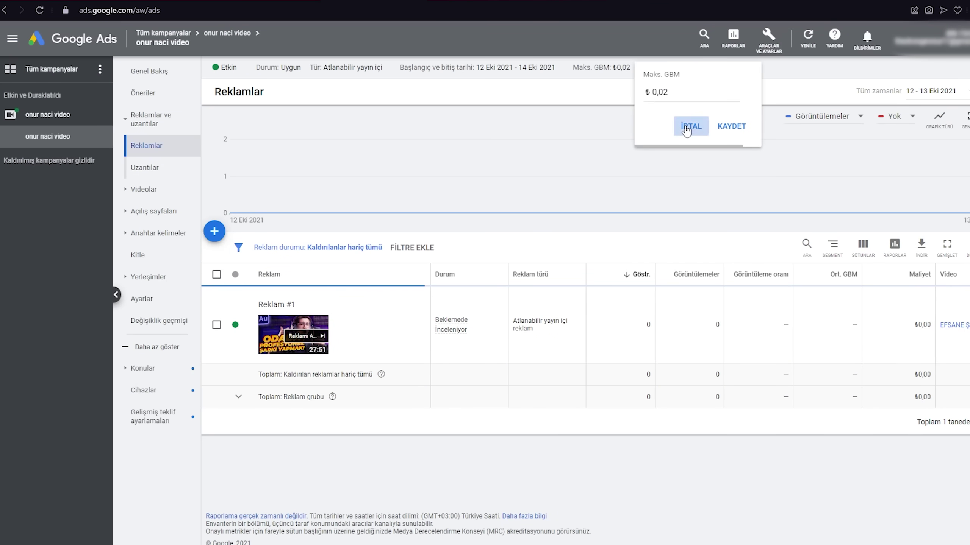
pyautogui.click(690, 126)
pyautogui.click(642, 69)
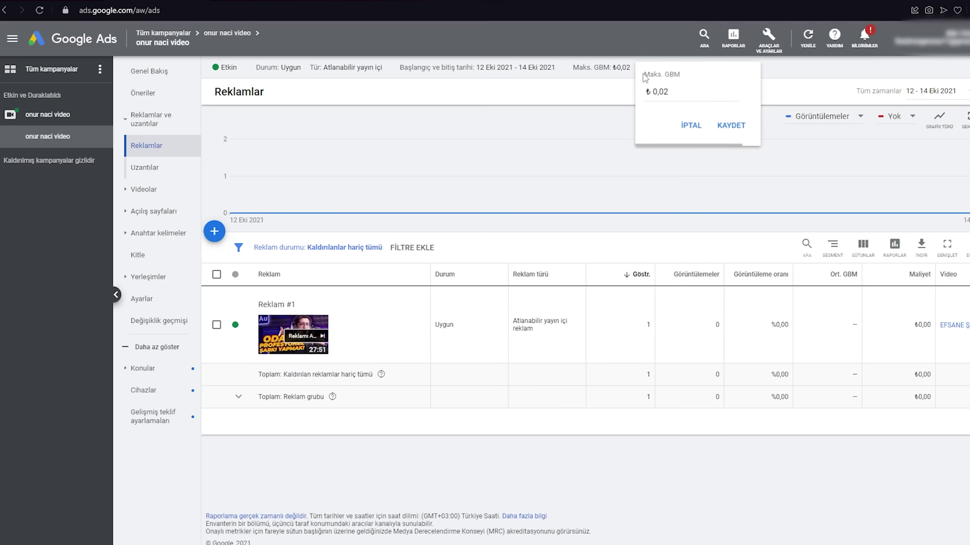
pyautogui.click(721, 128)
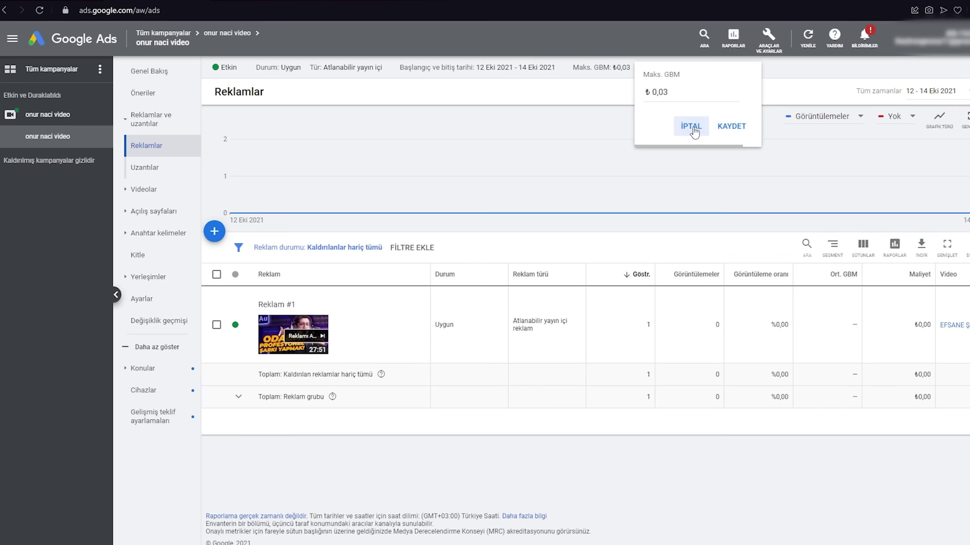
pyautogui.click(690, 126)
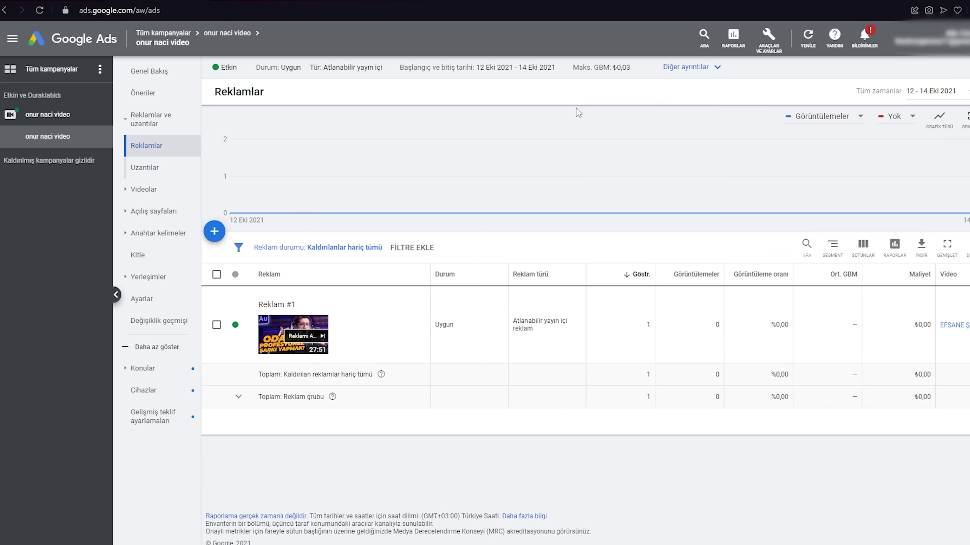
pyautogui.click(39, 10)
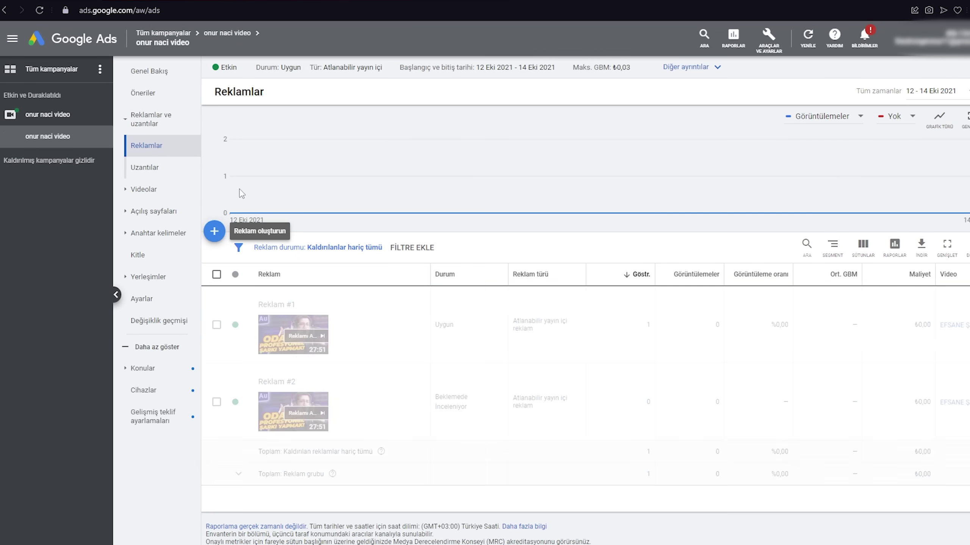
pyautogui.click(215, 233)
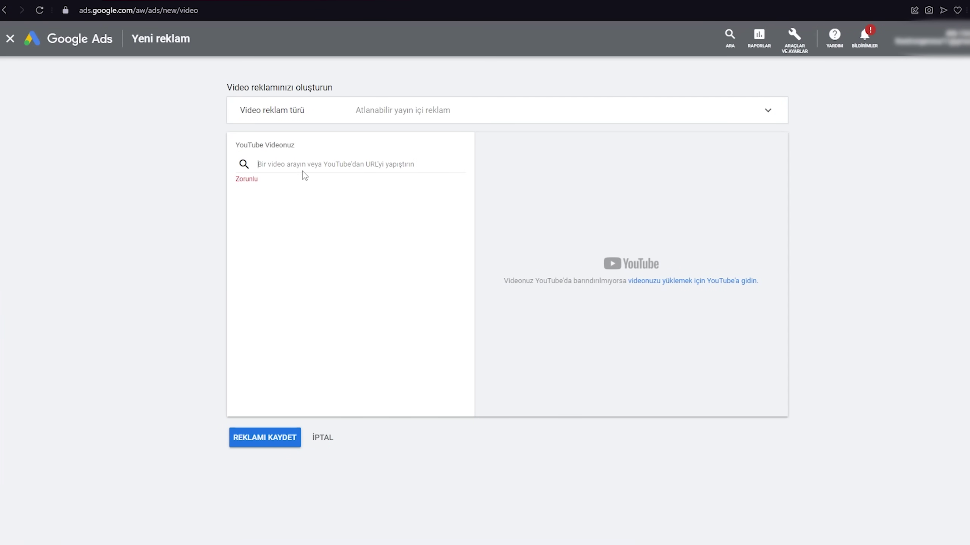
pyautogui.hotkey('ctrl', 'v')
pyautogui.press('Return')
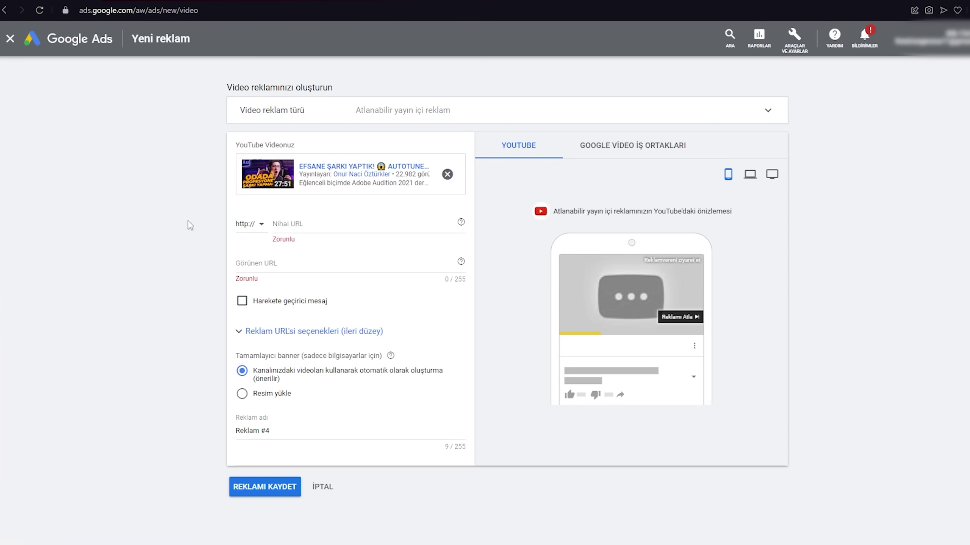
pyautogui.write('https://youtu.be/b7MrfA1Hxj4')
pyautogui.press('Return')
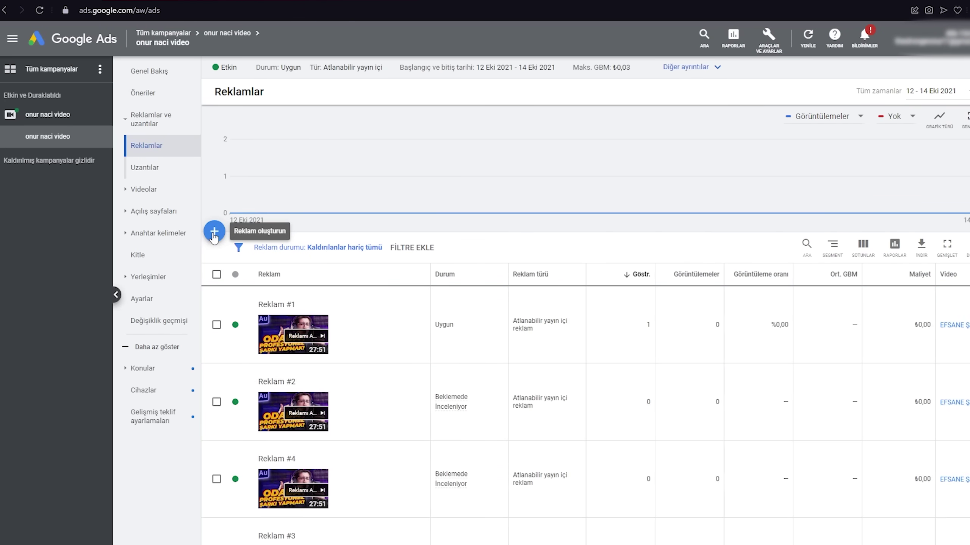
pyautogui.click(212, 234)
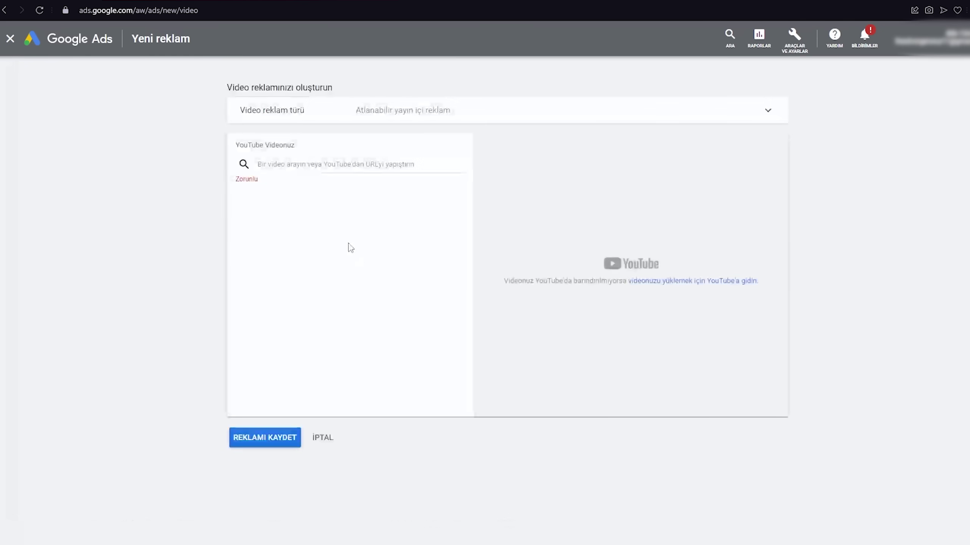
pyautogui.click(326, 168)
pyautogui.write('https://youtu.be/b7MrfA1Hxj4')
pyautogui.click(301, 226)
pyautogui.write('youtu.be/b7MrfA1Hxj4')
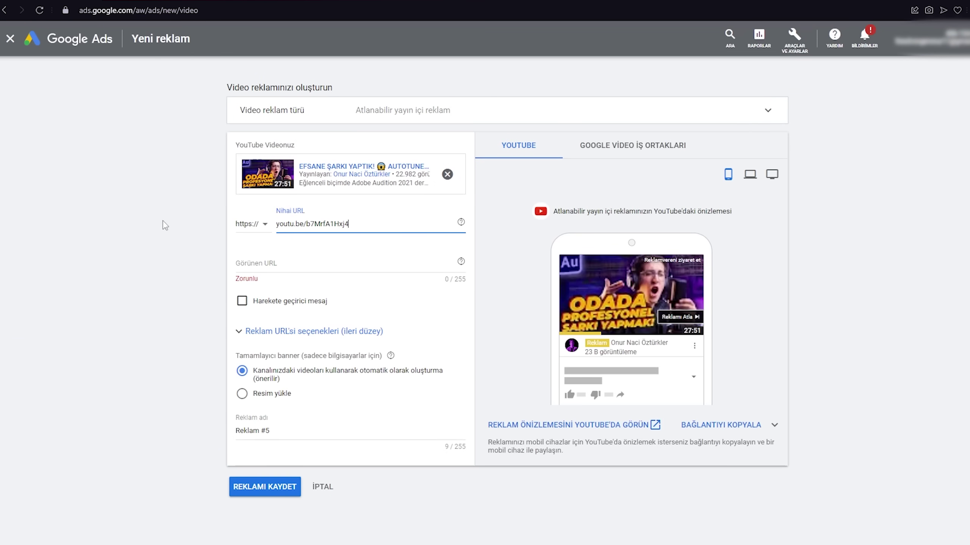
pyautogui.click(263, 486)
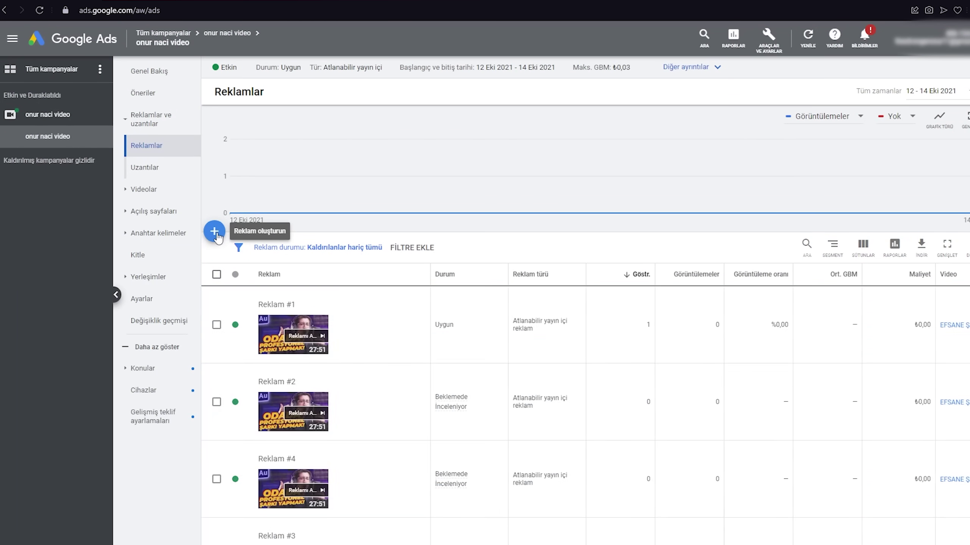
pyautogui.click(215, 231)
pyautogui.click(332, 170)
pyautogui.write('https://youtu.be/b7MrfA1Hxj4')
pyautogui.click(267, 186)
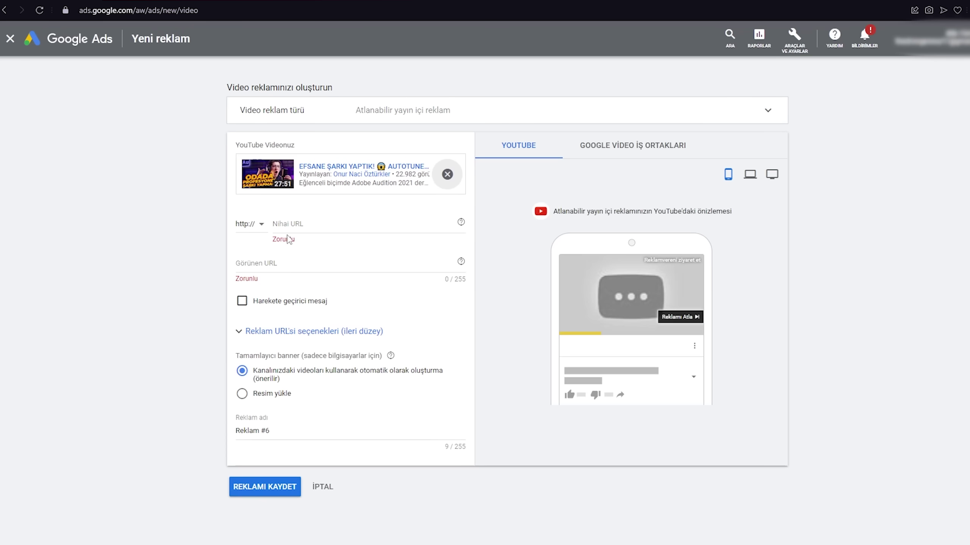
pyautogui.click(259, 493)
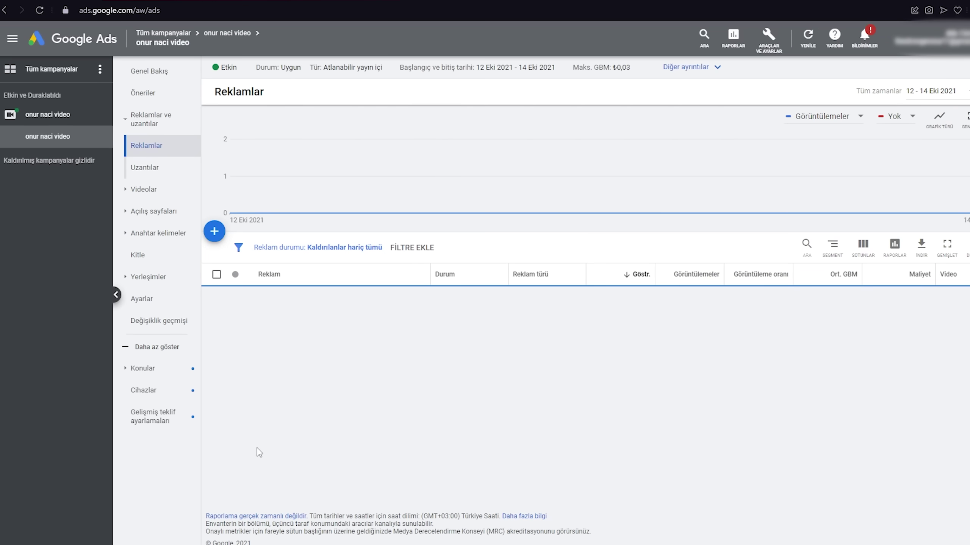
pyautogui.scroll(-8, 542, 361)
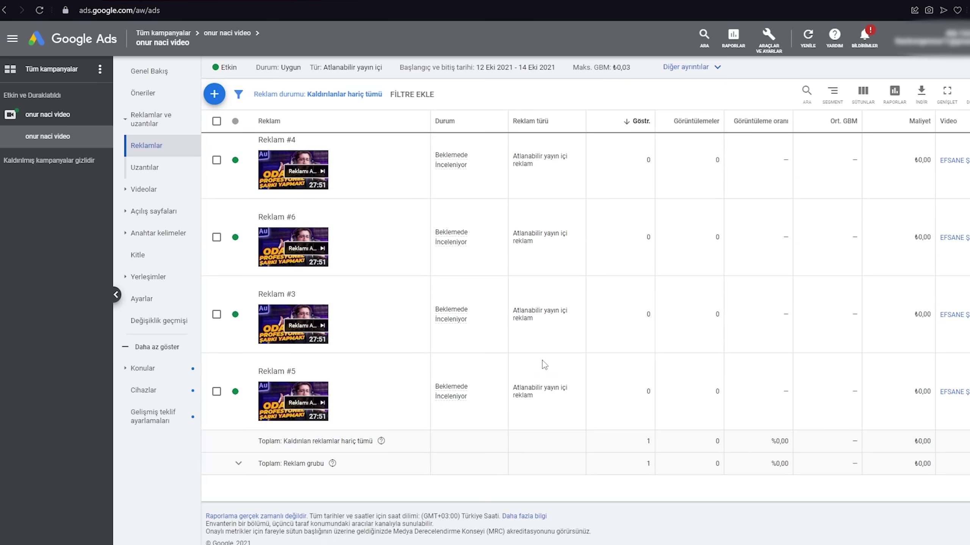
pyautogui.scroll(8, 542, 361)
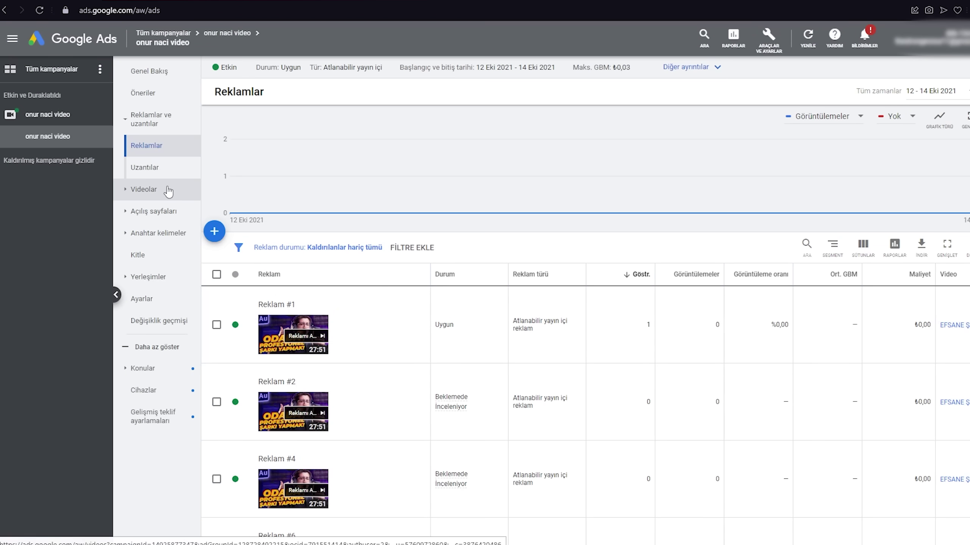
# In the video campaign's settings, set the end date to 15 Eki 2021 and save the change.
pyautogui.click(80, 117)
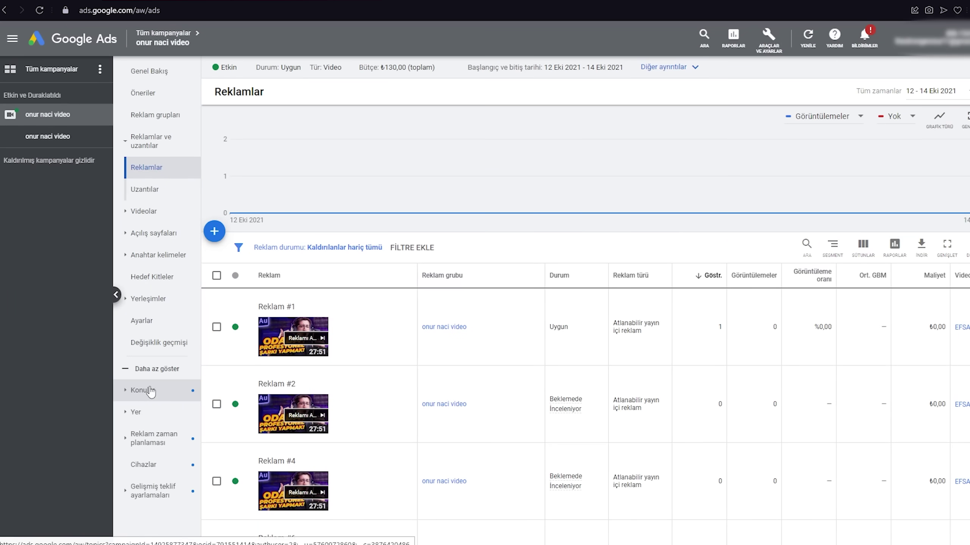
pyautogui.click(180, 322)
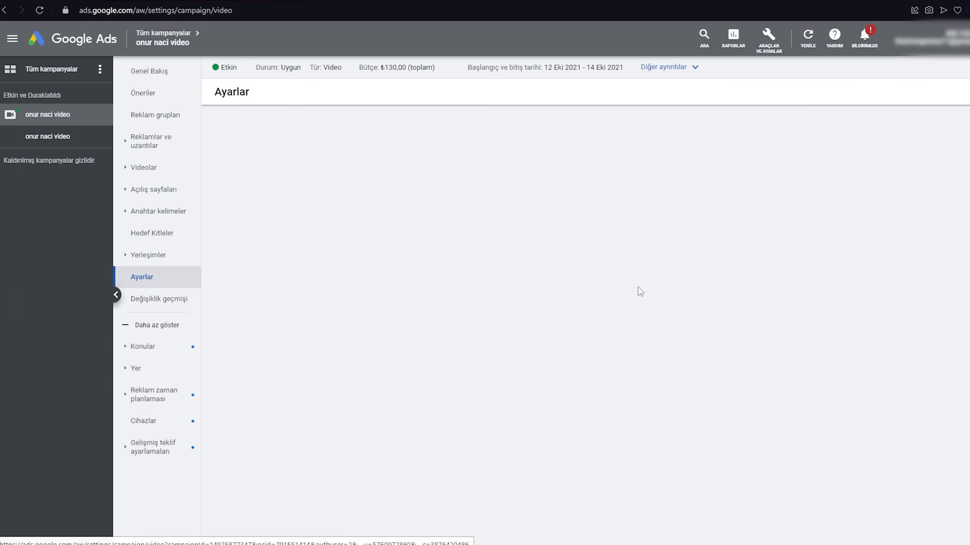
pyautogui.click(805, 212)
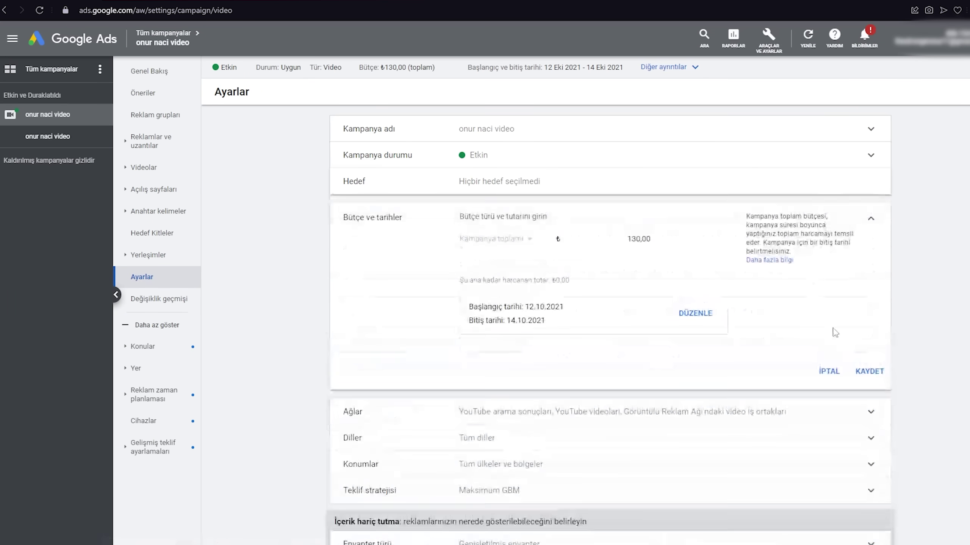
pyautogui.click(695, 314)
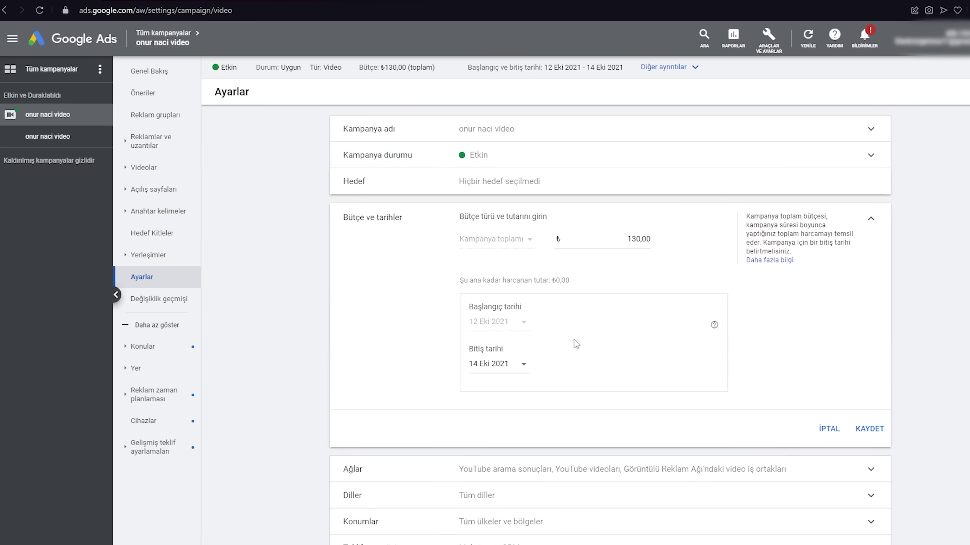
pyautogui.click(515, 377)
pyautogui.click(558, 285)
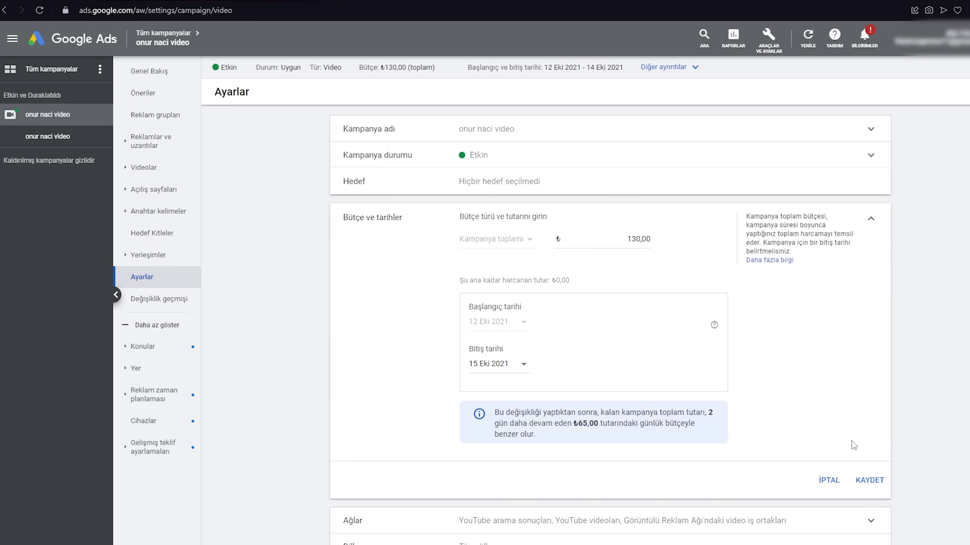
pyautogui.click(867, 480)
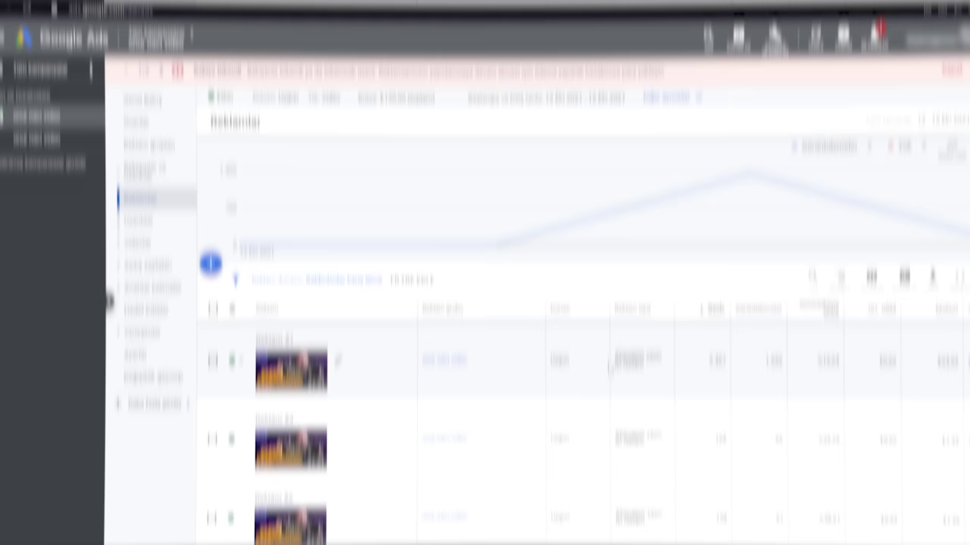
# Check the ads' performance totals and examine the spending progress of the ₺100,00 credit promotion in the billing promotions.
pyautogui.scroll(-10, 612, 359)
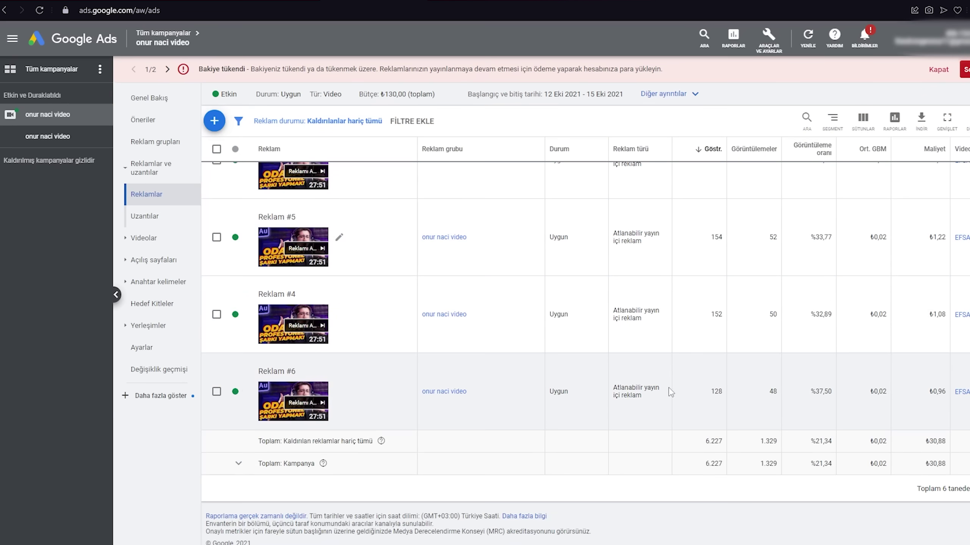
pyautogui.moveTo(962, 468); pyautogui.dragTo(668, 438)
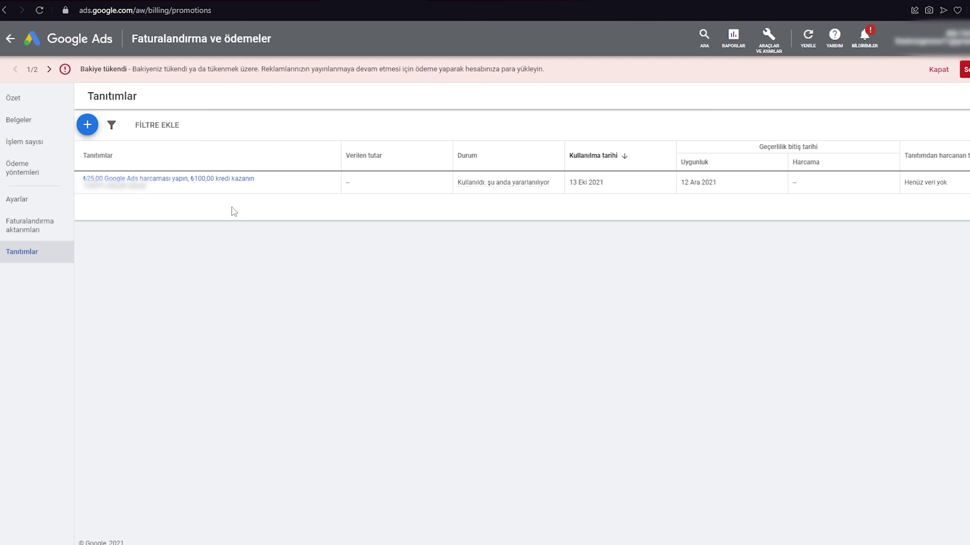
pyautogui.click(229, 179)
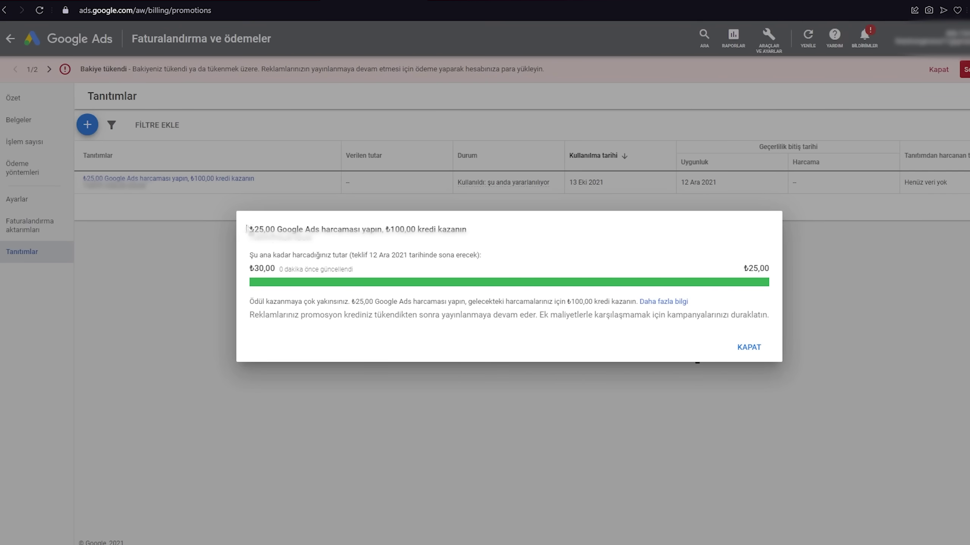
pyautogui.moveTo(247, 228); pyautogui.dragTo(373, 227)
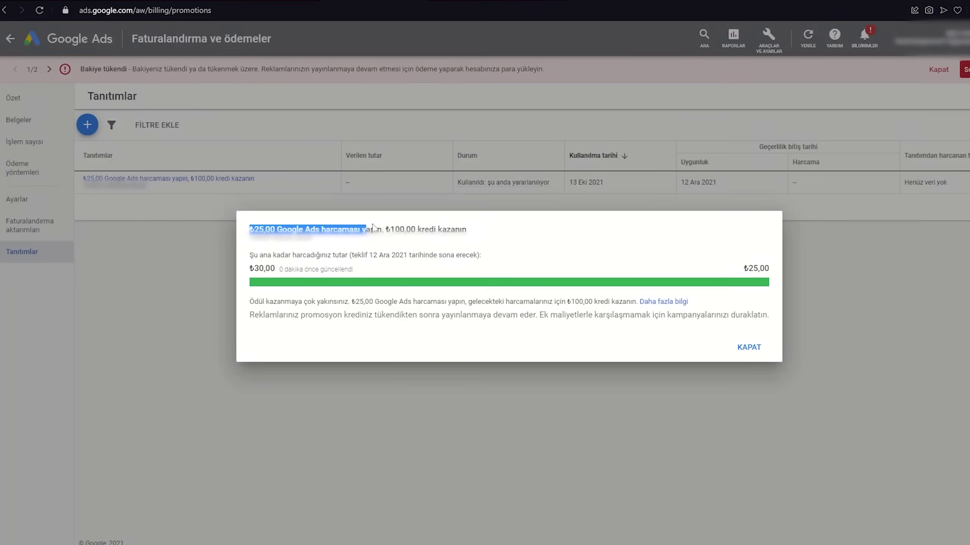
pyautogui.click(485, 229)
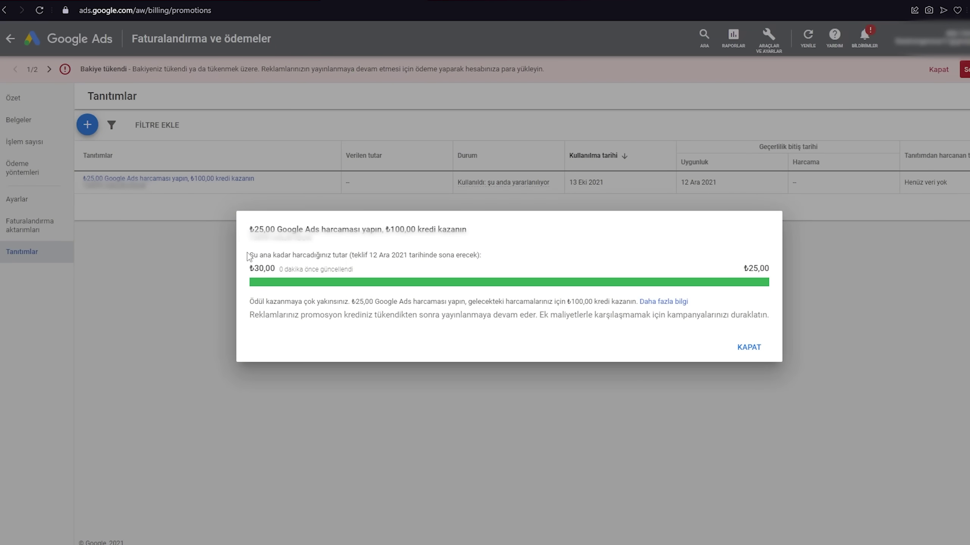
pyautogui.moveTo(247, 255); pyautogui.dragTo(362, 255)
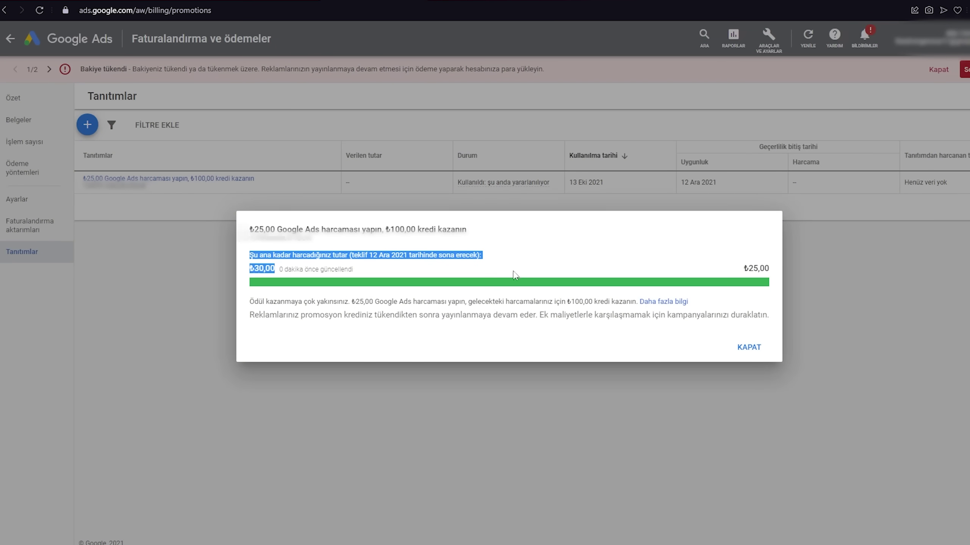
pyautogui.click(522, 191)
pyautogui.moveTo(414, 206); pyautogui.dragTo(589, 206)
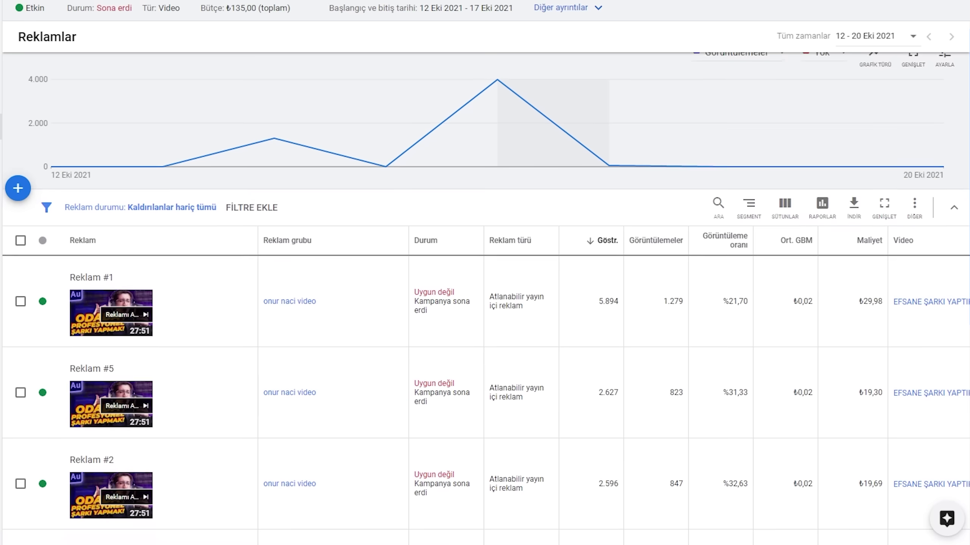
# Examine the total cost and total views of all ads for 12 - 20 Eki 2021.
pyautogui.scroll(-2, 484, 344)
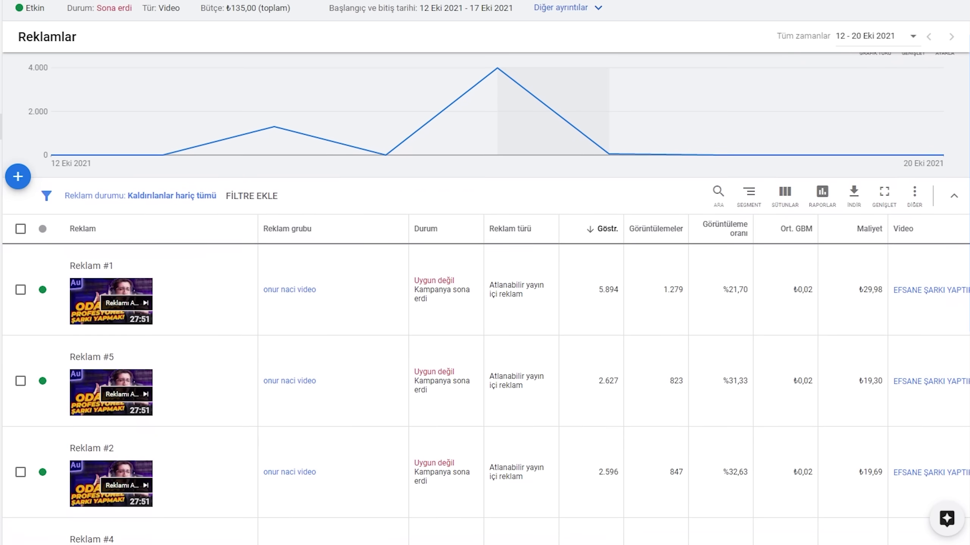
pyautogui.scroll(-7, 911, 296)
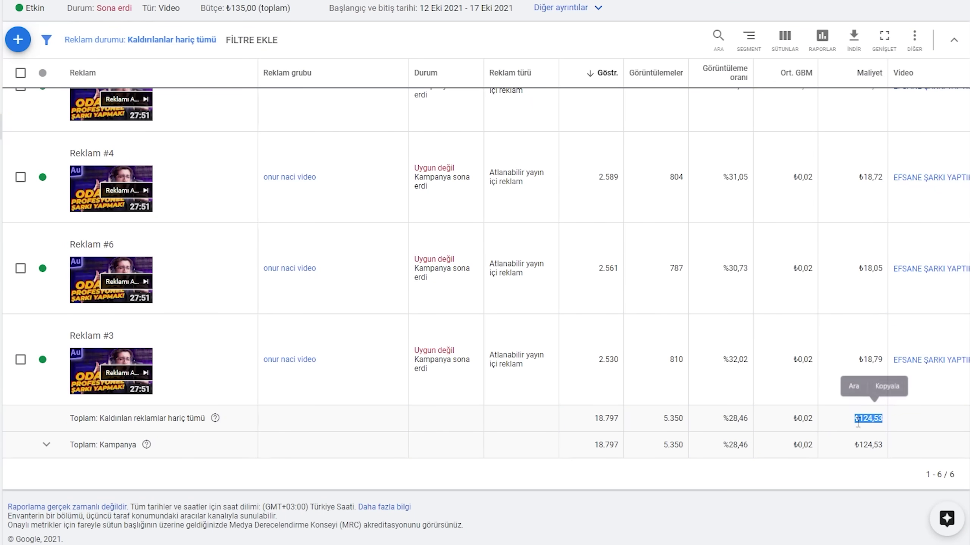
pyautogui.click(669, 421)
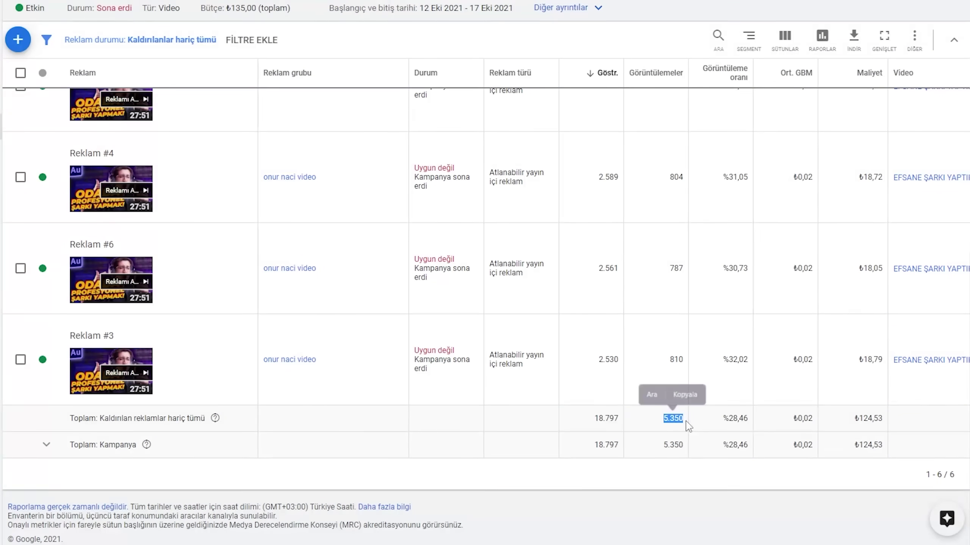